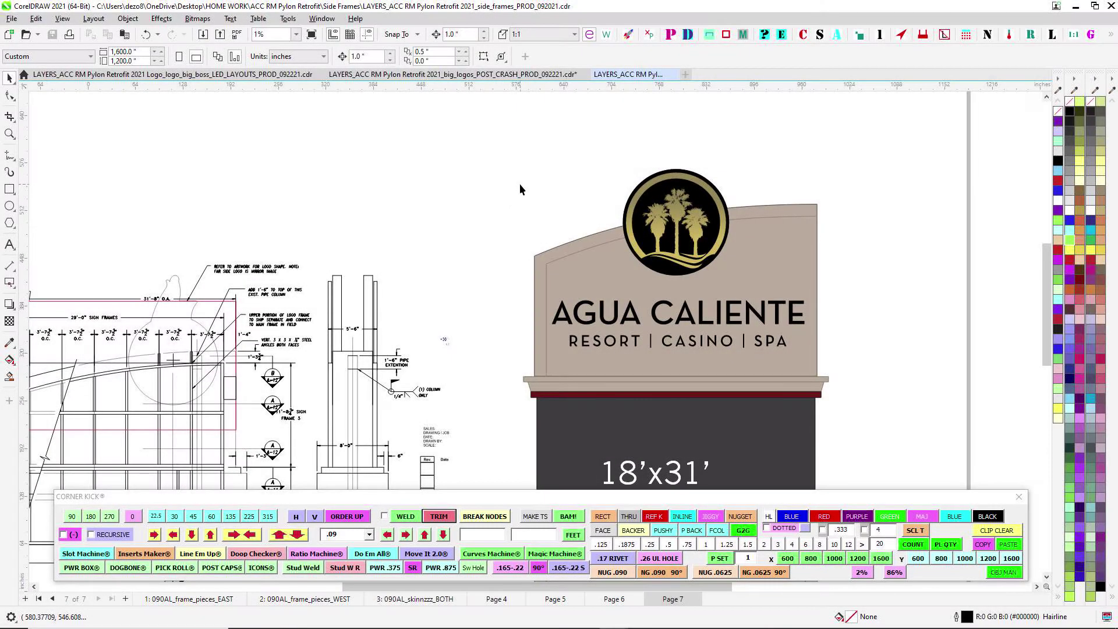
# Step: Examine the structural frame drawing and the Agua Caliente pylon sign artwork on Page 7
pyautogui.moveTo(491, 199)
pyautogui.mouseDown()
pyautogui.moveTo(509, 186)
pyautogui.moveTo(484, 187)
pyautogui.moveTo(489, 201)
pyautogui.mouseUp()
pyautogui.moveTo(377, 210); pyautogui.dragTo(512, 200)
pyautogui.scroll(-1, 465, 154)
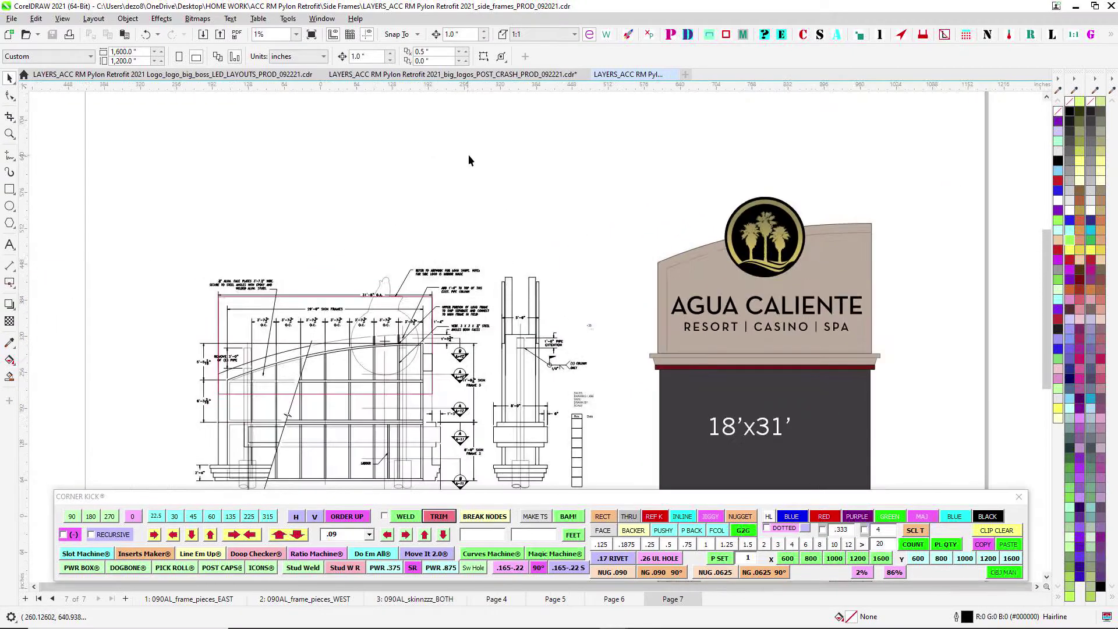
pyautogui.scroll(2, 599, 208)
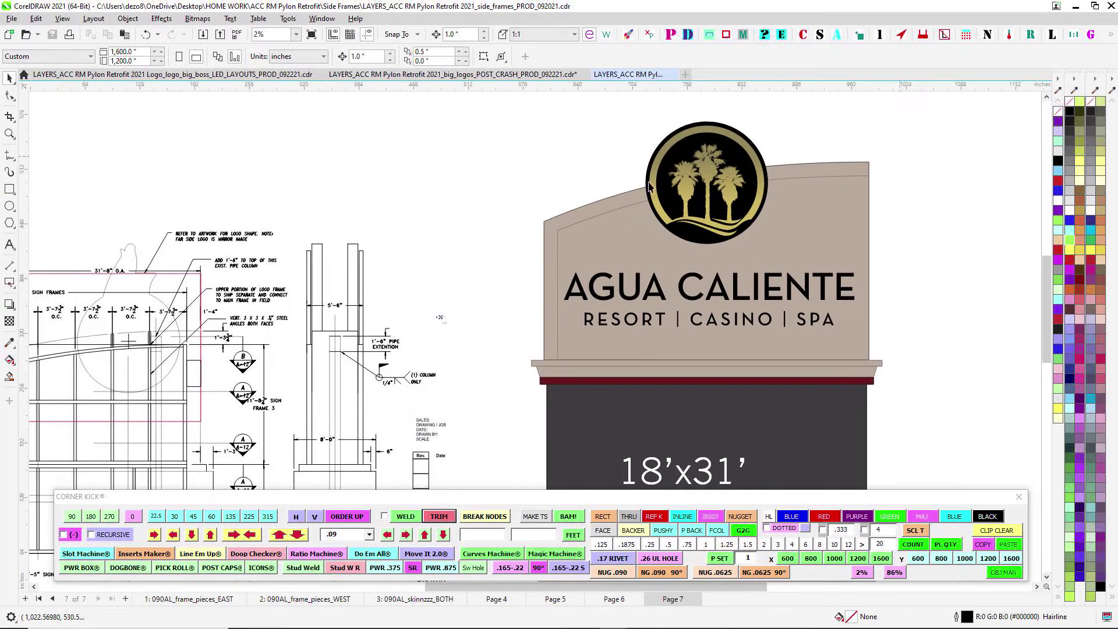
pyautogui.scroll(-1, 492, 174)
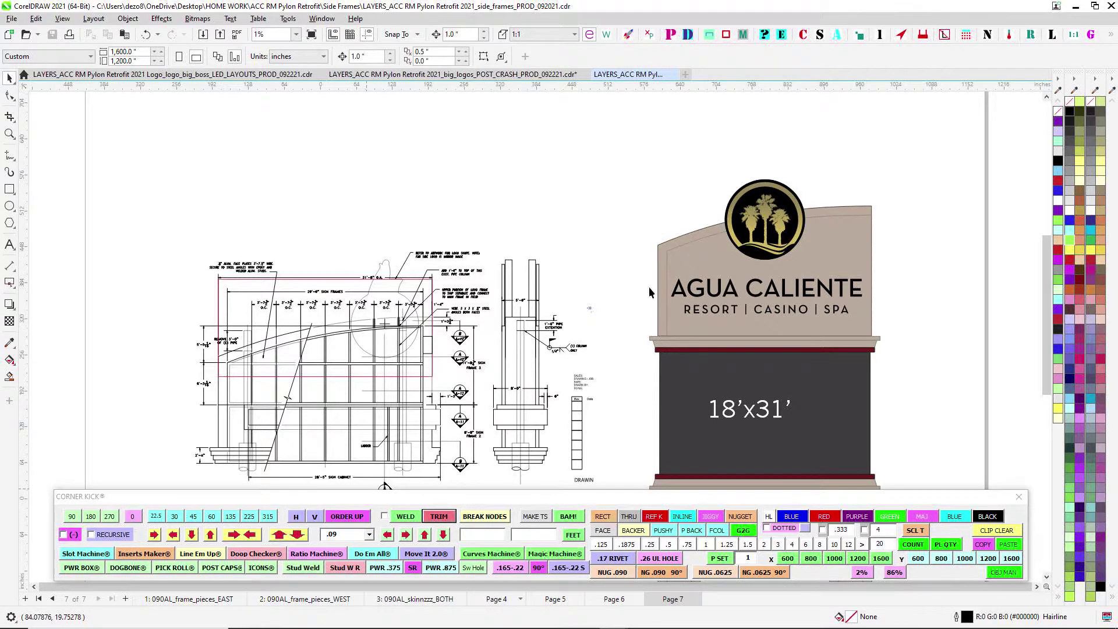
# Step: Look over the West and East side frame layouts on Page 4
pyautogui.press('pageup')
pyautogui.press('pageup')
pyautogui.press('pageup')
pyautogui.moveTo(546, 253); pyautogui.dragTo(427, 276)
pyautogui.scroll(3, 426, 276)
pyautogui.moveTo(443, 322)
pyautogui.mouseDown()
pyautogui.moveTo(757, 313)
pyautogui.moveTo(734, 277)
pyautogui.moveTo(783, 246)
pyautogui.mouseUp()
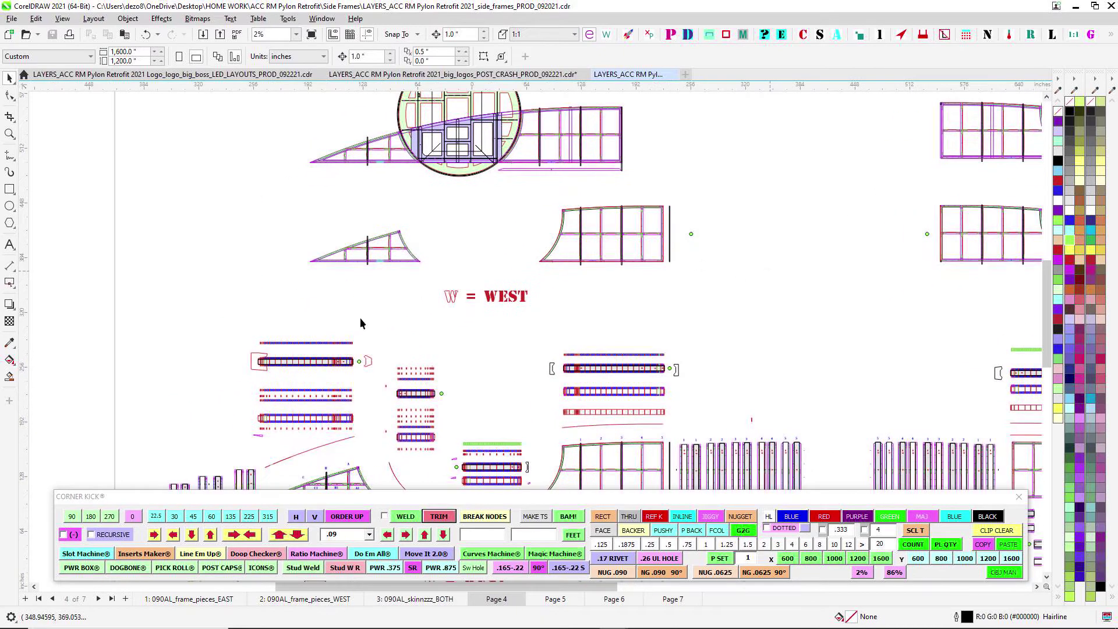
# Step: Review the .090" aluminum East frame pieces and the green flange parts on the 090AL_frame_pieces_EAST page
pyautogui.click(181, 599)
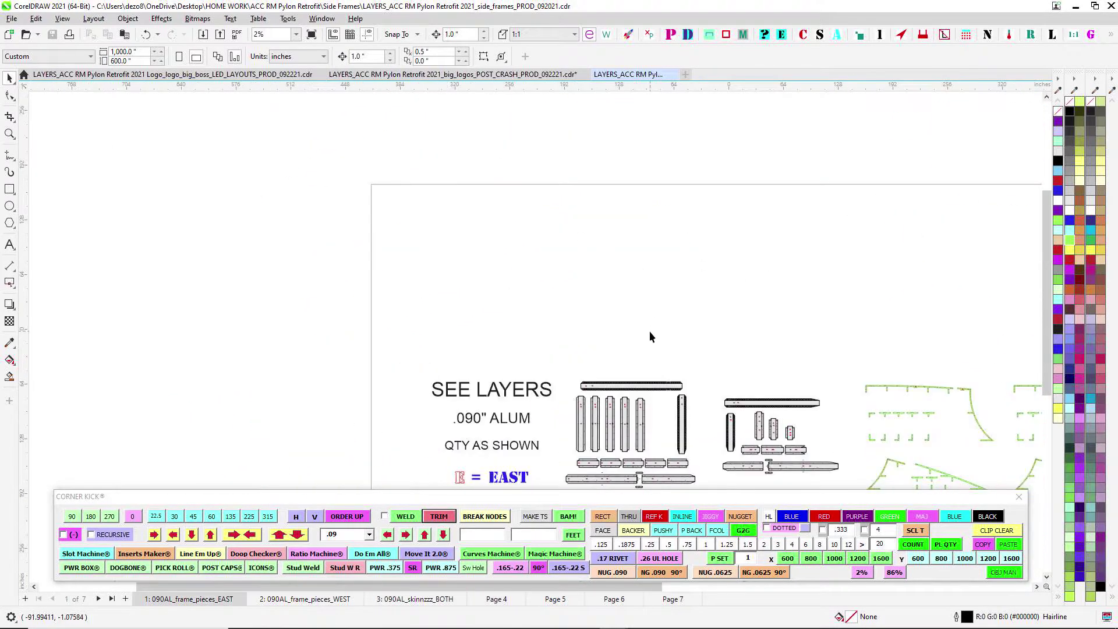
pyautogui.moveTo(638, 325)
pyautogui.mouseDown()
pyautogui.moveTo(444, 202)
pyautogui.moveTo(357, 195)
pyautogui.mouseUp()
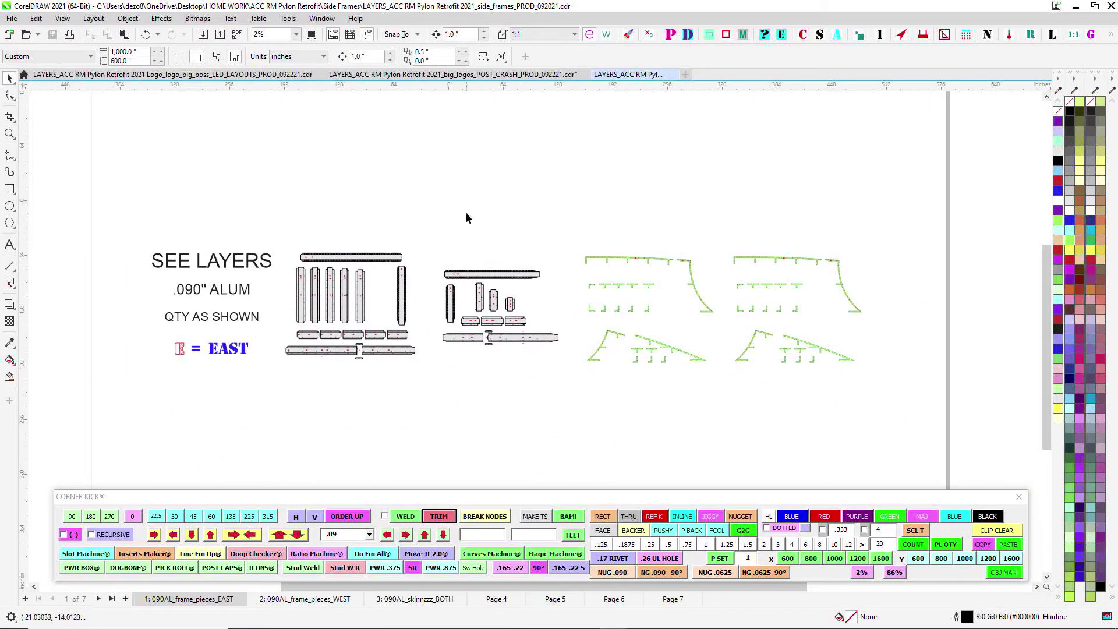
pyautogui.scroll(2, 509, 219)
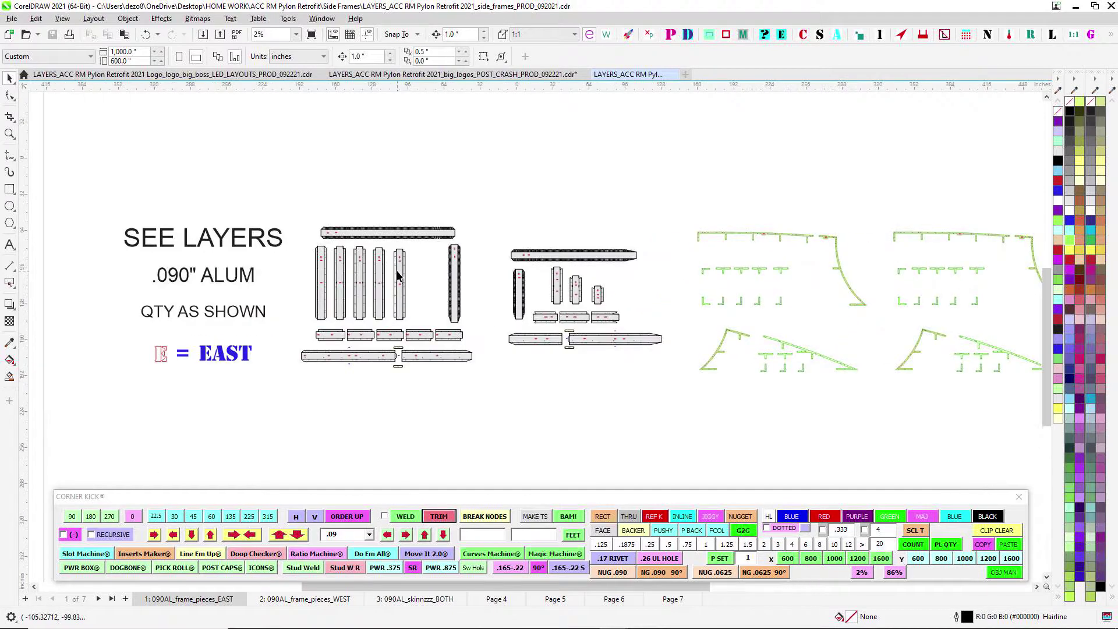
pyautogui.scroll(-1, 273, 182)
pyautogui.moveTo(282, 181); pyautogui.dragTo(922, 369)
pyautogui.moveTo(531, 371); pyautogui.dragTo(591, 360)
pyautogui.scroll(1, 742, 224)
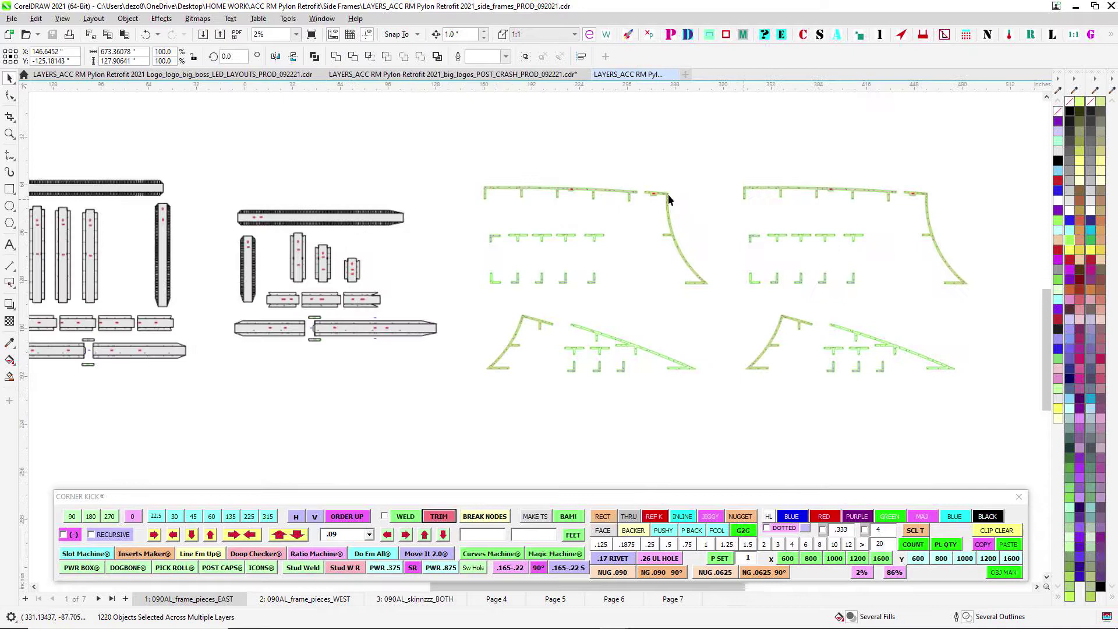
pyautogui.moveTo(492, 306); pyautogui.dragTo(816, 319)
pyautogui.click(522, 460)
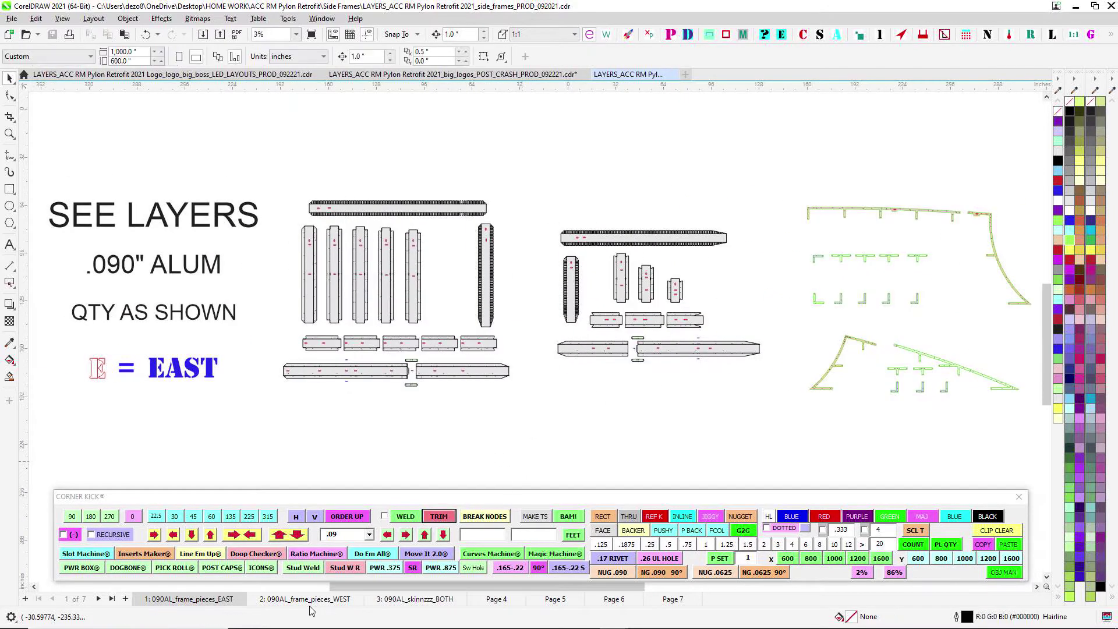
# Step: Review the West frame pieces and their green flange parts on the 090AL_frame_pieces_WEST page
pyautogui.click(310, 599)
pyautogui.scroll(1, 444, 229)
pyautogui.moveTo(465, 228); pyautogui.dragTo(449, 234)
pyautogui.scroll(-1, 332, 244)
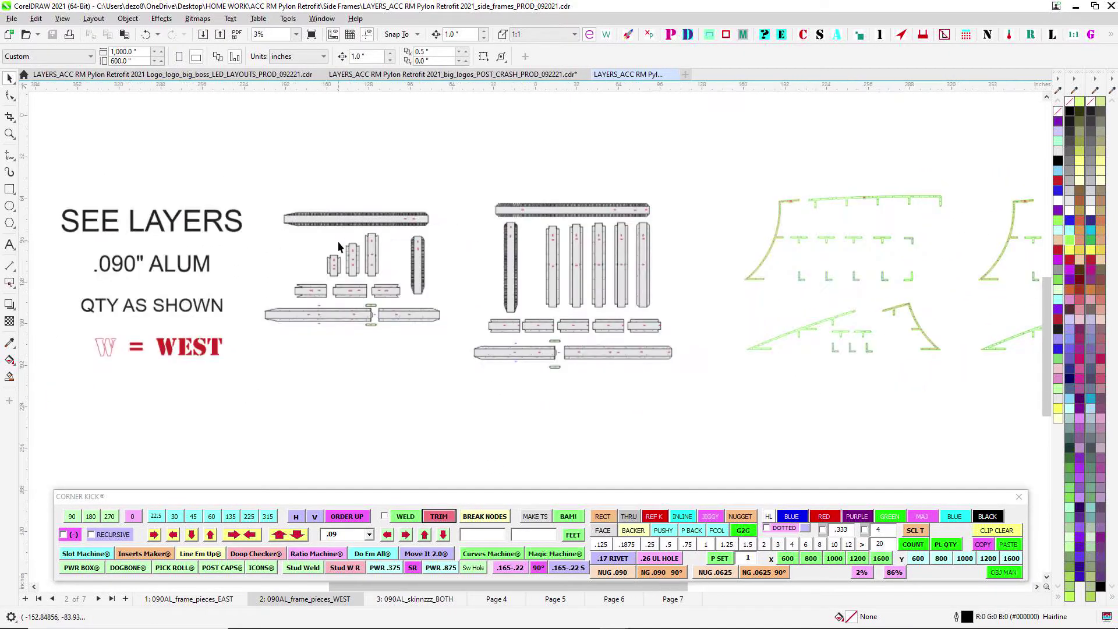
pyautogui.moveTo(755, 170); pyautogui.dragTo(497, 183)
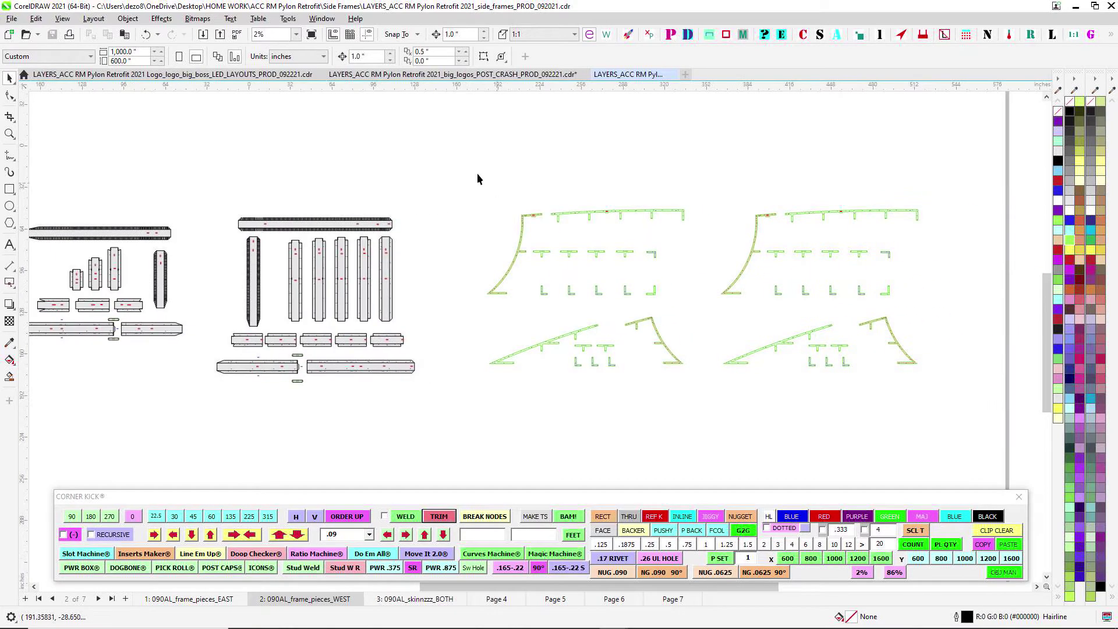
pyautogui.moveTo(931, 403); pyautogui.dragTo(931, 406)
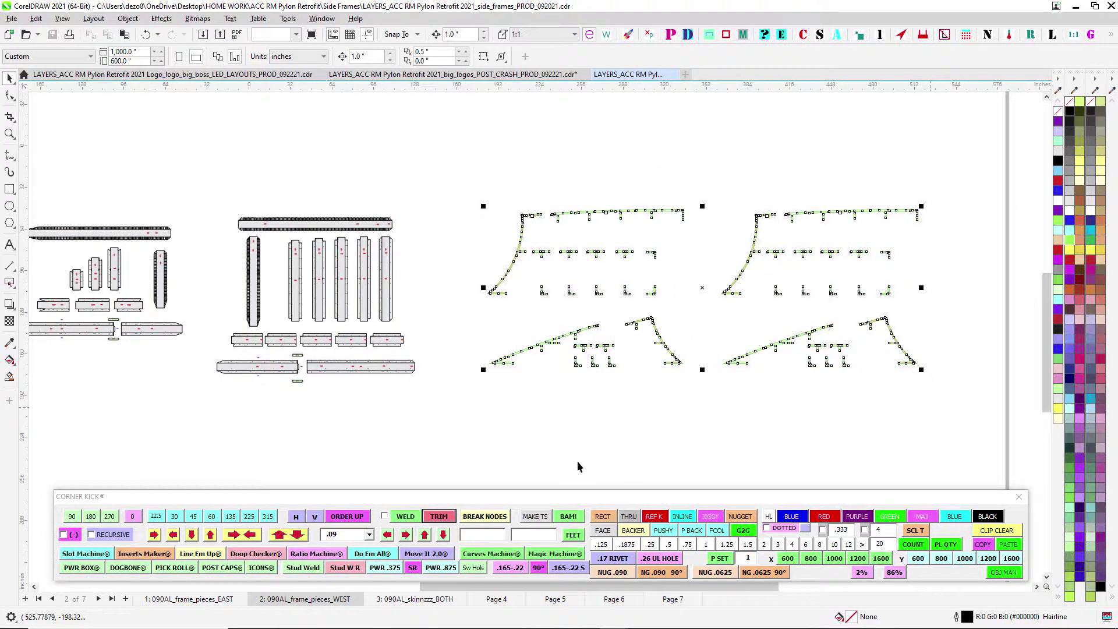
# Step: View the West and East skin panels on the 090AL_skinnzzz_BOTH page
pyautogui.click(415, 598)
pyautogui.scroll(1, 521, 237)
pyautogui.hscroll(-2, 397, 255)
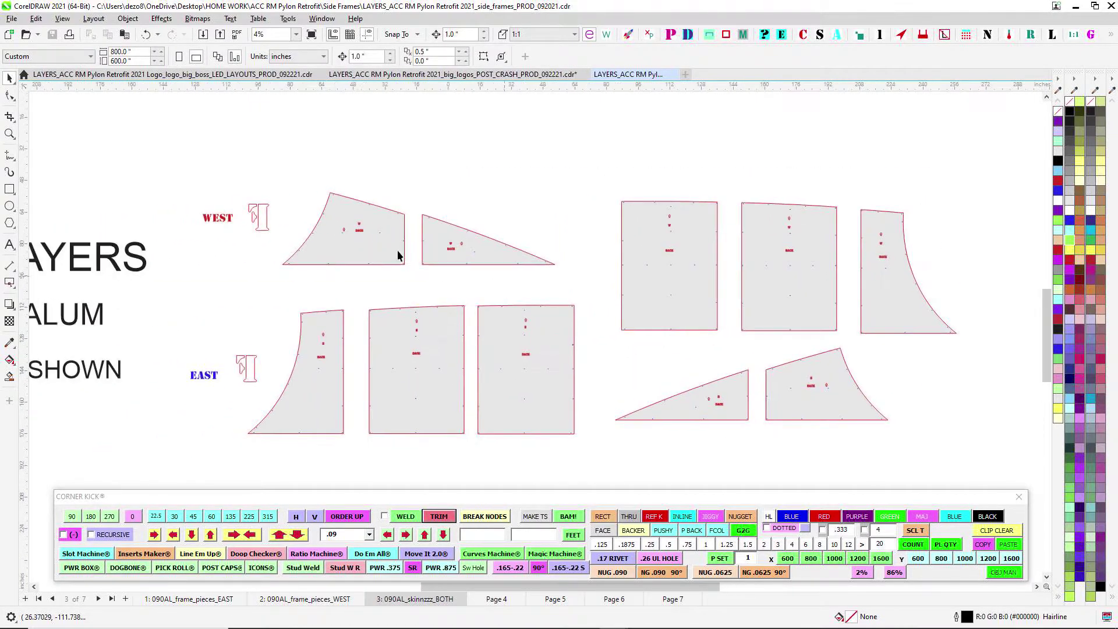
# Step: Inspect the curved West frame on Page 4 and its matching uprights numbered 1 to 5
pyautogui.click(496, 599)
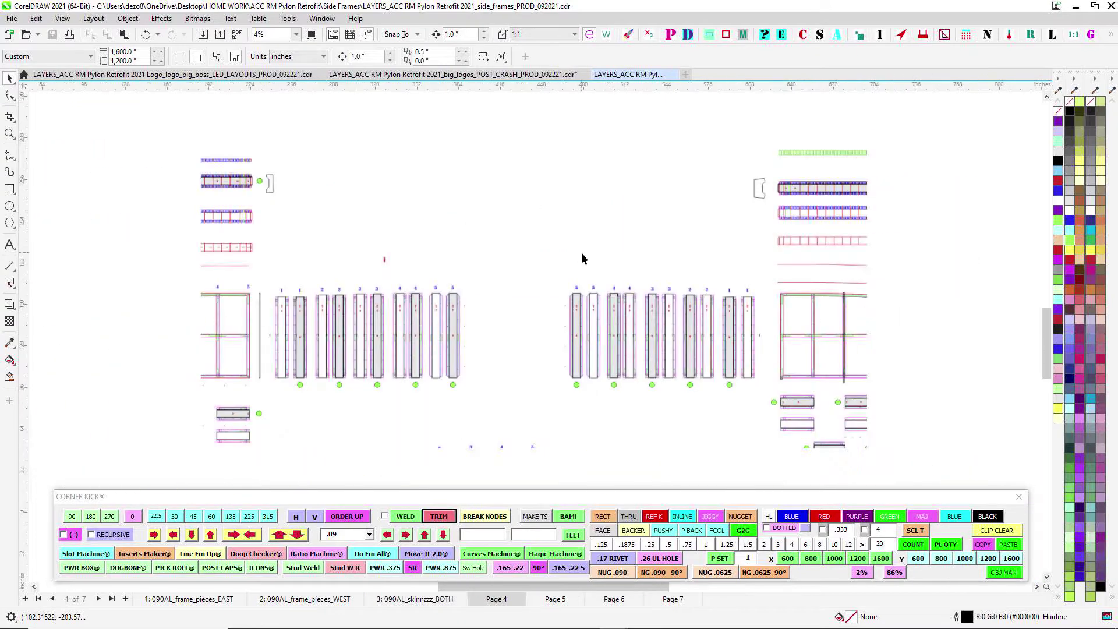
pyautogui.moveTo(577, 254); pyautogui.dragTo(626, 270)
pyautogui.scroll(-1, 443, 249)
pyautogui.moveTo(462, 275); pyautogui.dragTo(477, 271)
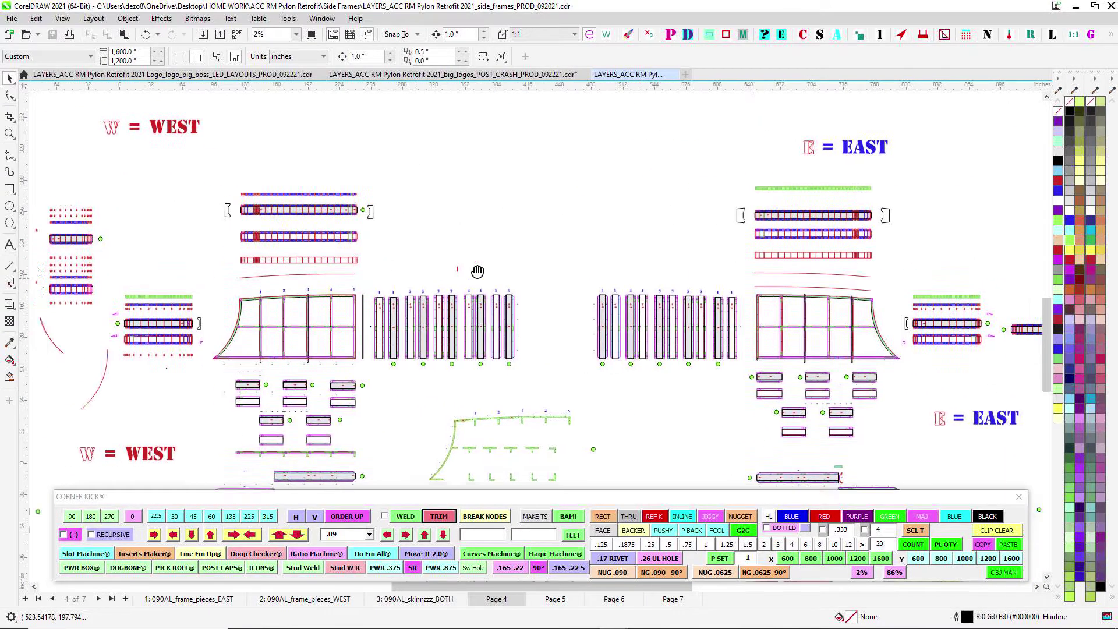
pyautogui.hscroll(-2, 477, 272)
pyautogui.scroll(1, 524, 275)
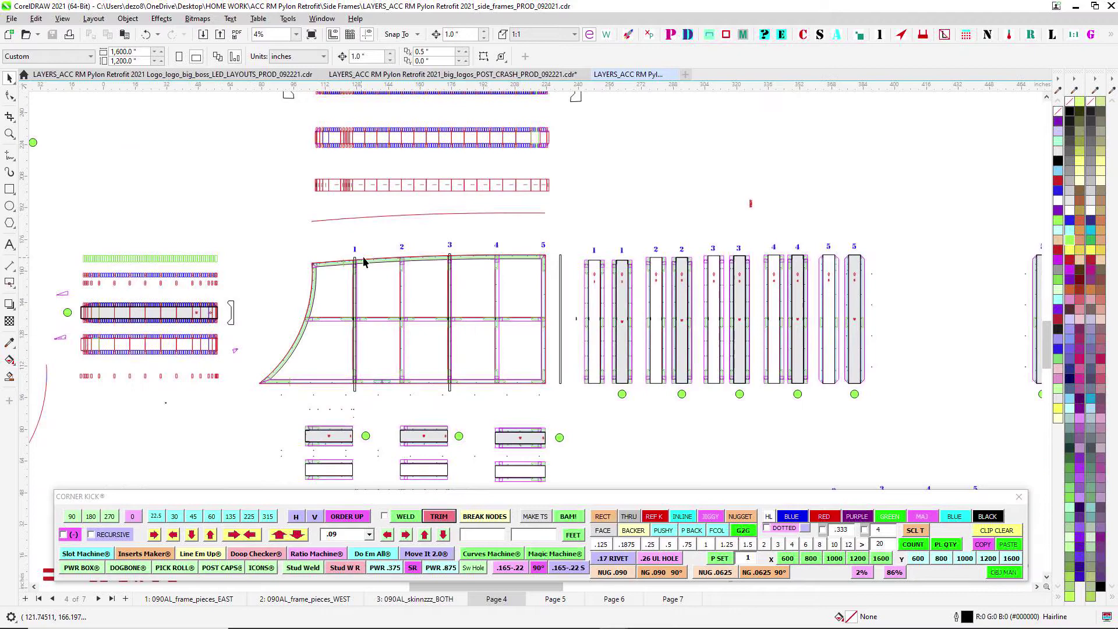
pyautogui.scroll(1, 547, 259)
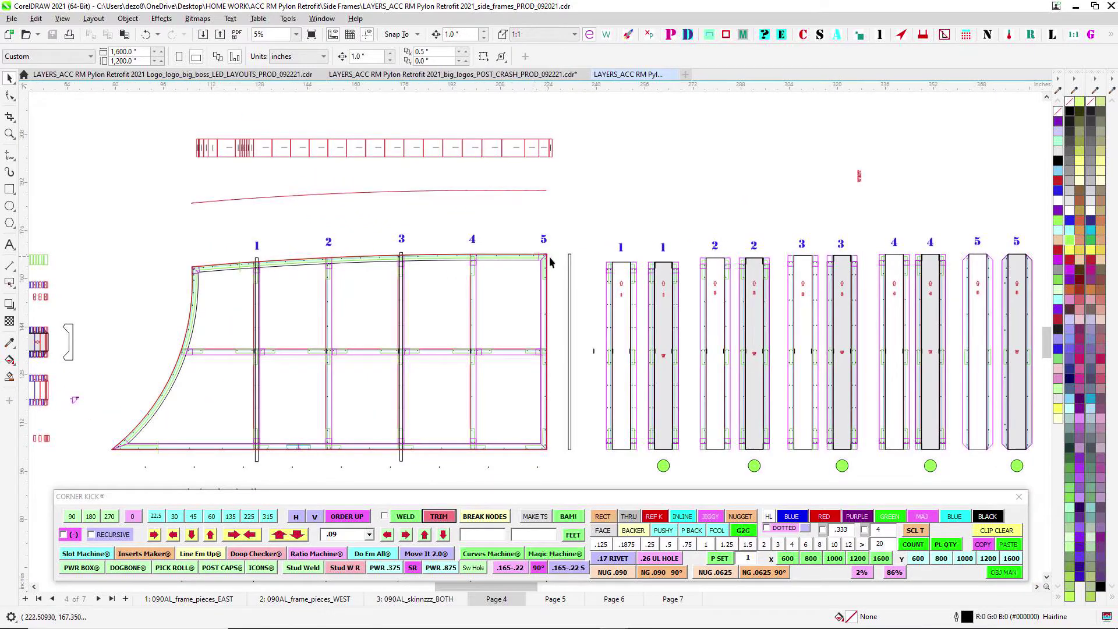
pyautogui.scroll(-4, 545, 267)
pyautogui.scroll(-2, 375, 190)
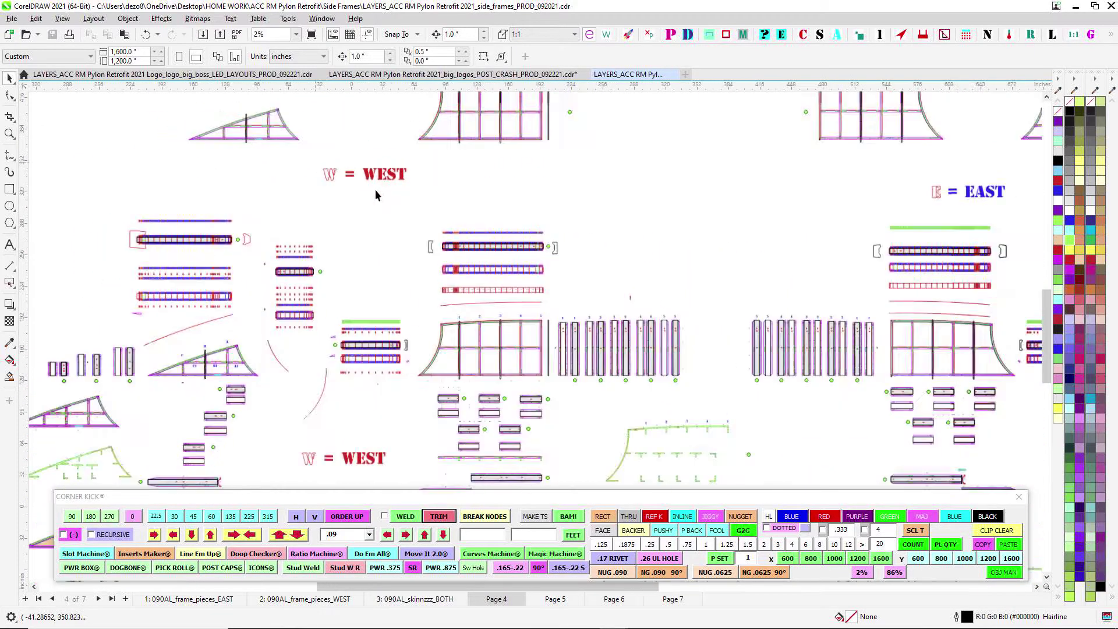
# Step: Compare the overall West and East part layouts on Page 4, from the assembled frames down to the skin panels
pyautogui.scroll(-1, 569, 225)
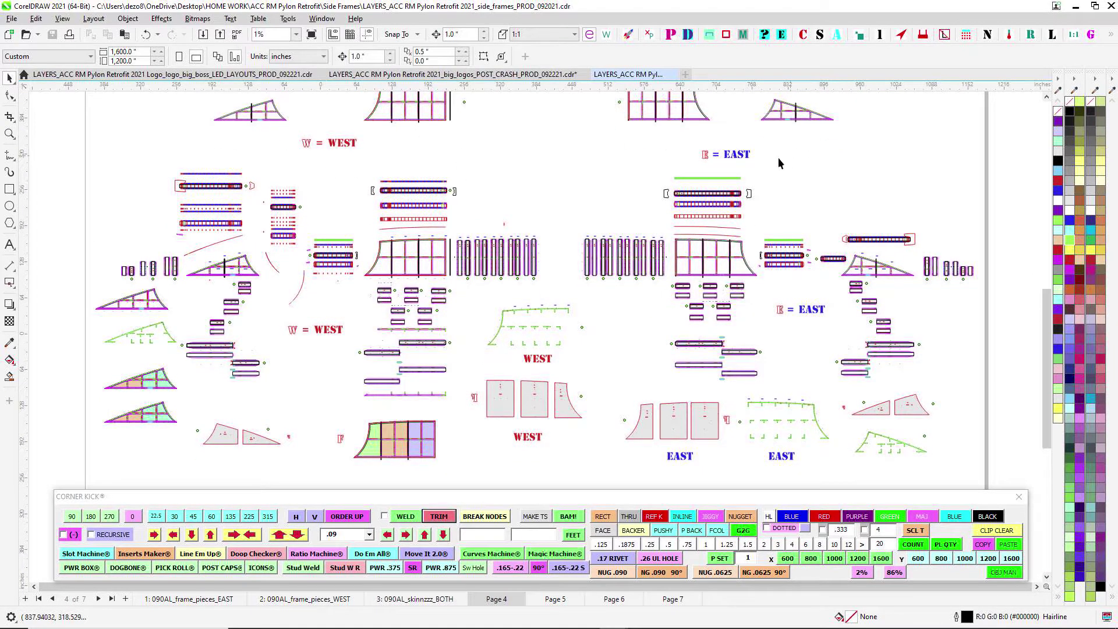
pyautogui.scroll(4, 429, 150)
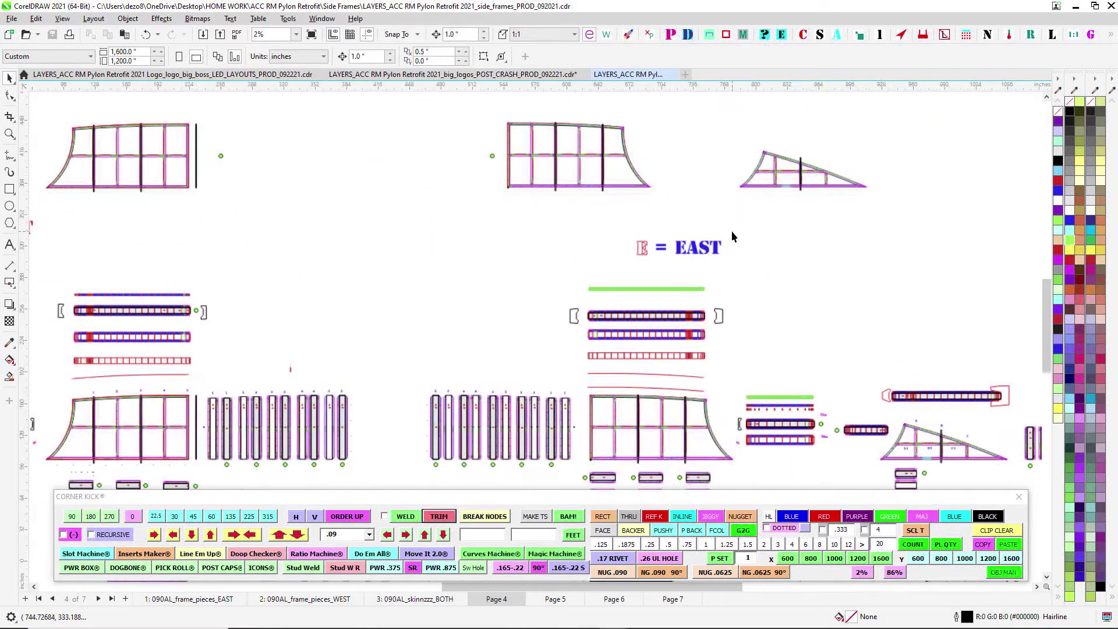
pyautogui.scroll(-2, 812, 287)
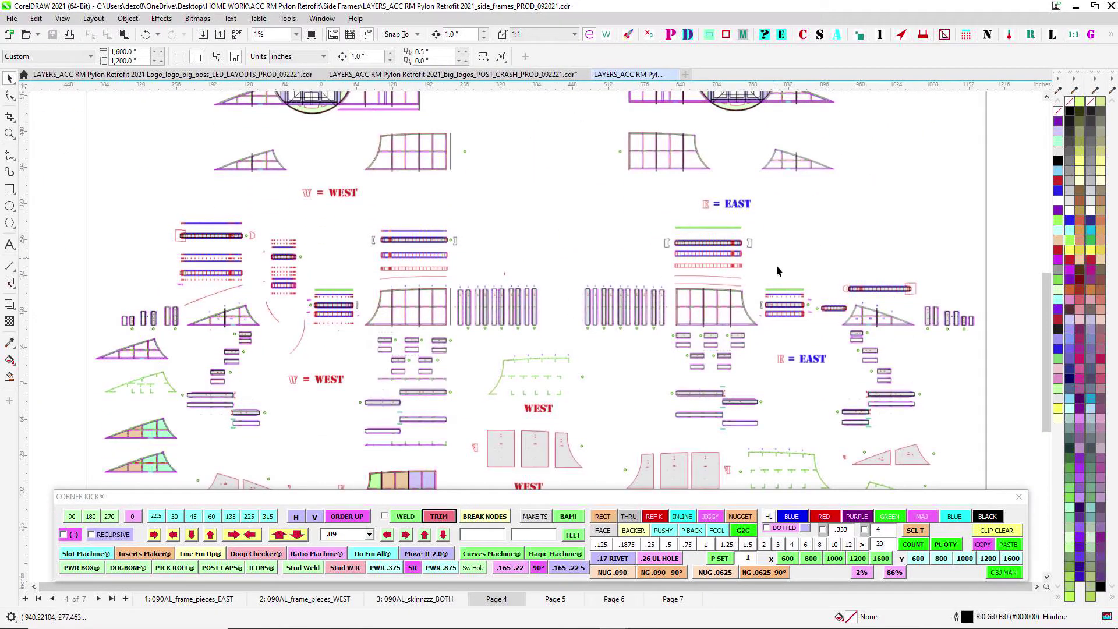
pyautogui.moveTo(484, 226); pyautogui.dragTo(484, 241)
pyautogui.moveTo(540, 170); pyautogui.dragTo(496, 155)
pyautogui.scroll(1, 542, 289)
pyautogui.scroll(1, 543, 292)
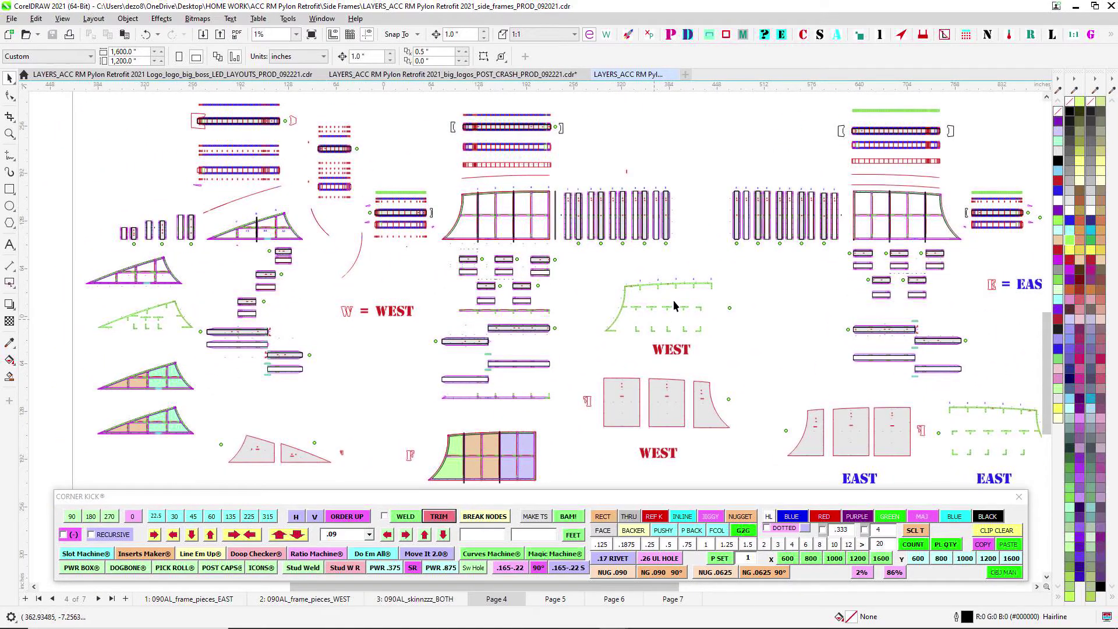
pyautogui.scroll(-2, 712, 288)
pyautogui.moveTo(602, 355); pyautogui.dragTo(483, 239)
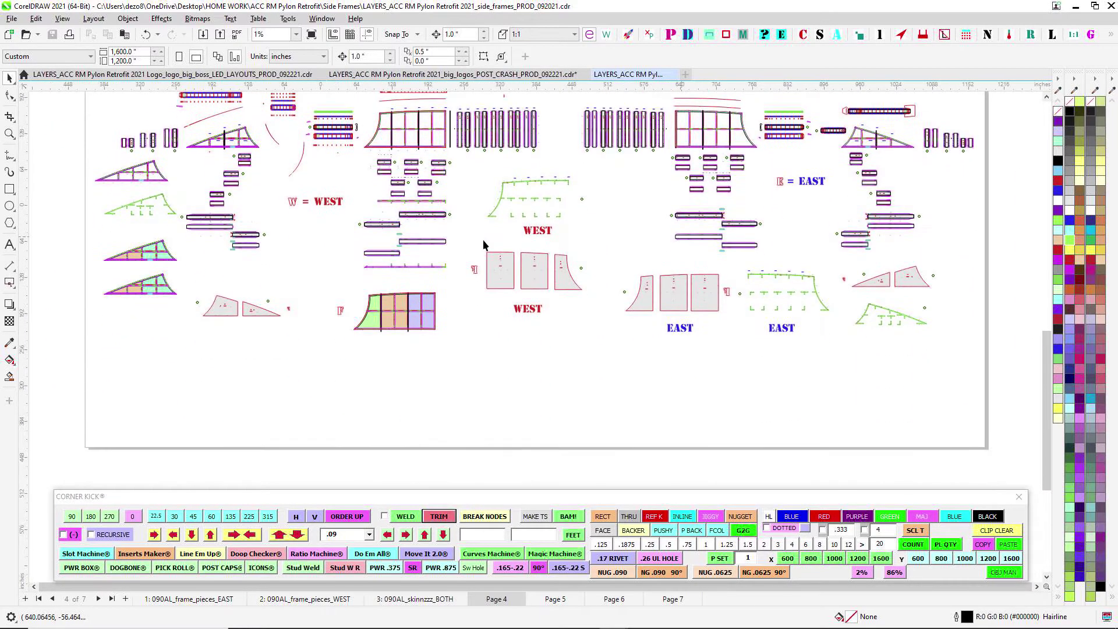
# Step: Examine the triangular West frame and its surrounding parts, moving across to the curved West frame
pyautogui.scroll(3, 257, 239)
pyautogui.moveTo(256, 240); pyautogui.dragTo(334, 373)
pyautogui.scroll(3, 276, 263)
pyautogui.moveTo(276, 263); pyautogui.dragTo(288, 326)
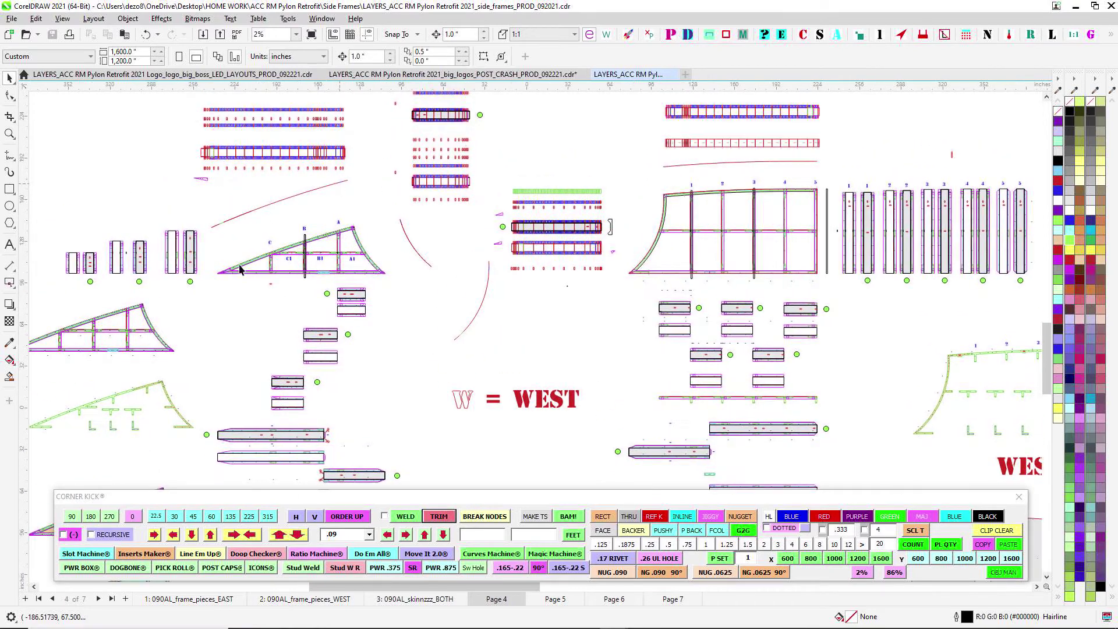
pyautogui.scroll(1, 306, 236)
pyautogui.moveTo(585, 177); pyautogui.dragTo(266, 267)
pyautogui.scroll(1, 282, 277)
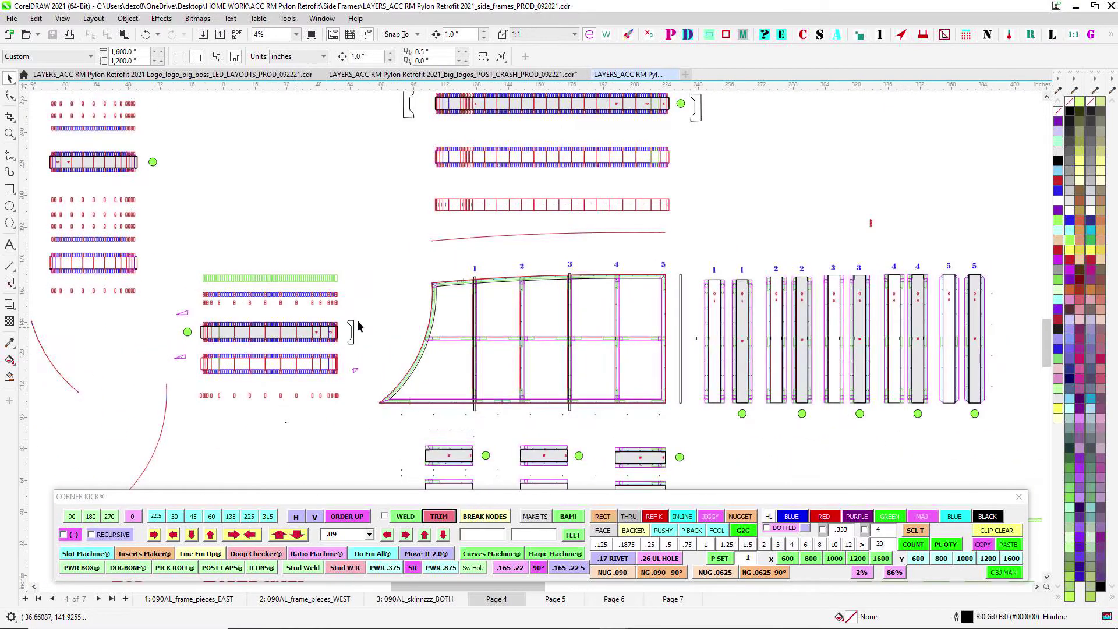
# Step: Check the numbered members of the curved West frame against the separate uprights 1 to 5 beside it
pyautogui.moveTo(380, 245); pyautogui.dragTo(436, 346)
pyautogui.scroll(3, 564, 191)
pyautogui.moveTo(815, 286); pyautogui.dragTo(565, 273)
pyautogui.scroll(-3, 564, 273)
pyautogui.moveTo(595, 373); pyautogui.dragTo(699, 207)
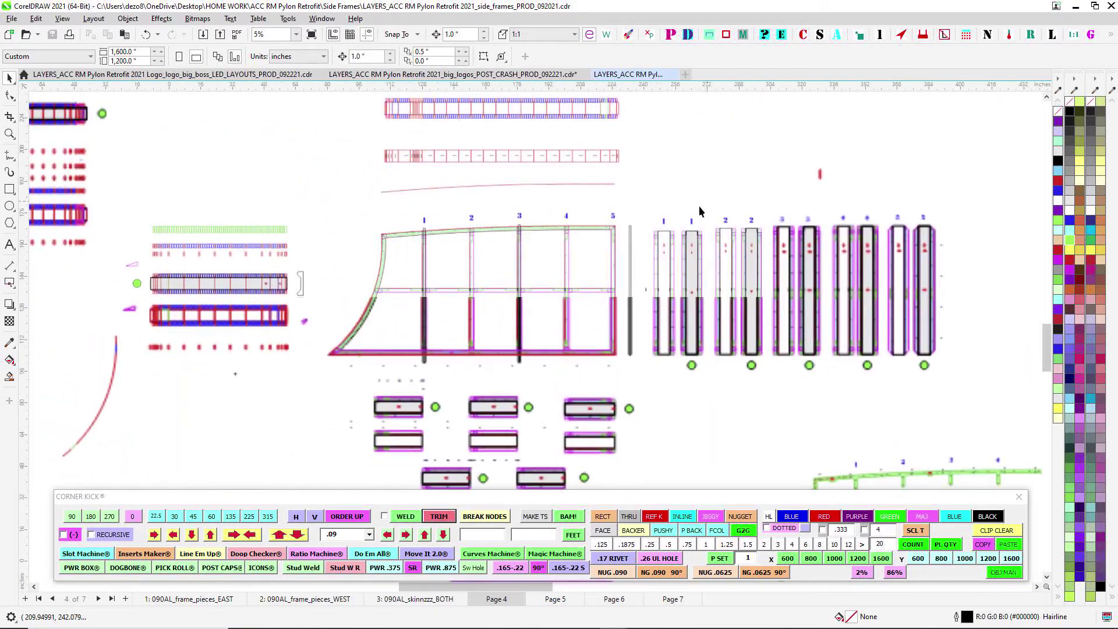
pyautogui.scroll(2, 623, 234)
pyautogui.scroll(-1, 299, 230)
pyautogui.moveTo(445, 248); pyautogui.dragTo(285, 277)
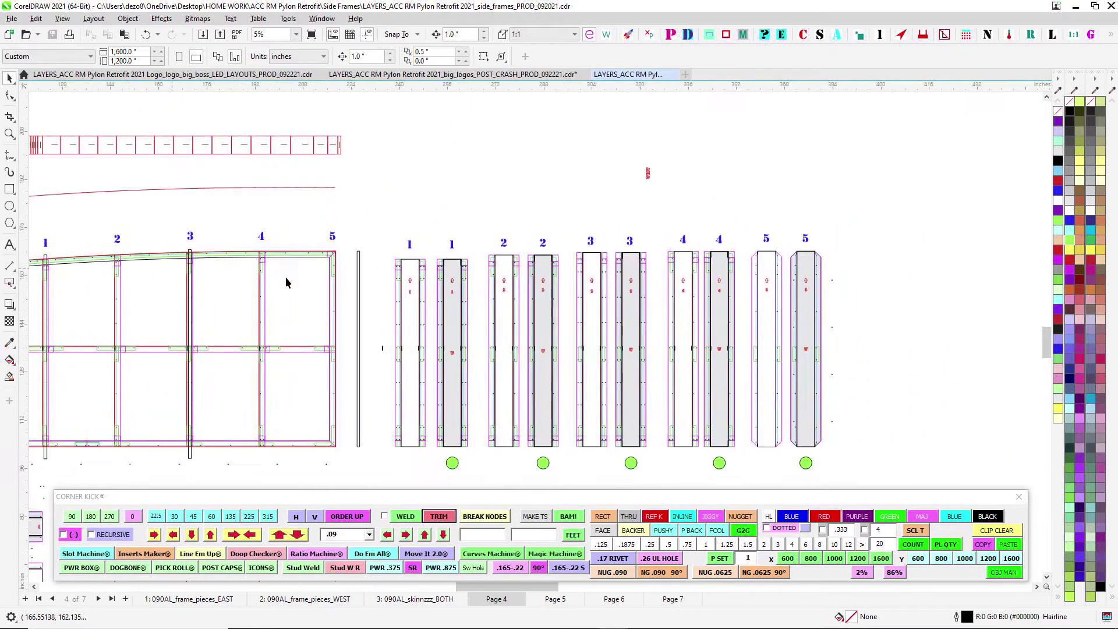
pyautogui.scroll(3, 577, 283)
pyautogui.scroll(-4, 587, 331)
pyautogui.scroll(-3, 589, 326)
pyautogui.moveTo(546, 246); pyautogui.dragTo(790, 211)
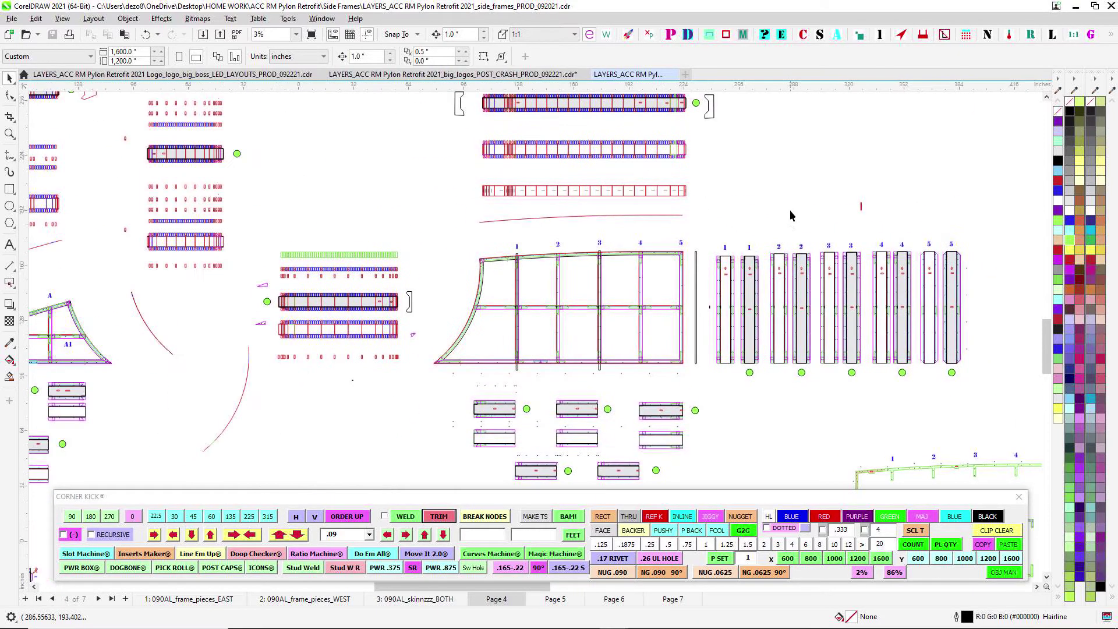
# Step: Inspect the short horizontal pieces below the curved West frame and where they fit in its middle rail
pyautogui.moveTo(483, 273); pyautogui.dragTo(602, 264)
pyautogui.moveTo(565, 411); pyautogui.dragTo(396, 295)
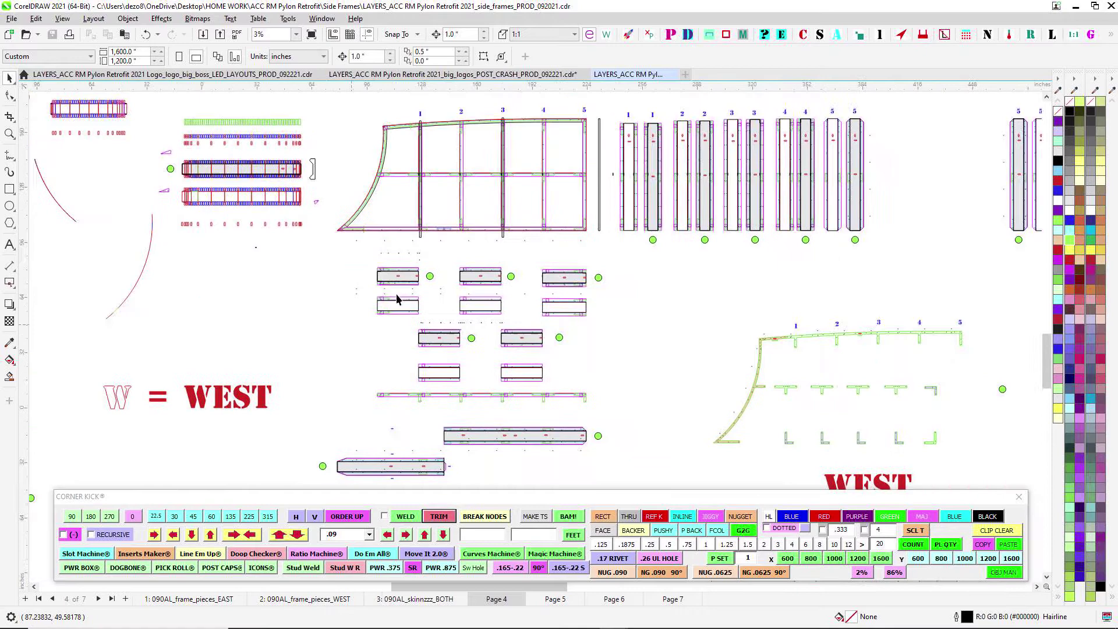
pyautogui.scroll(1, 439, 230)
pyautogui.moveTo(403, 154); pyautogui.dragTo(432, 247)
pyautogui.scroll(2, 575, 199)
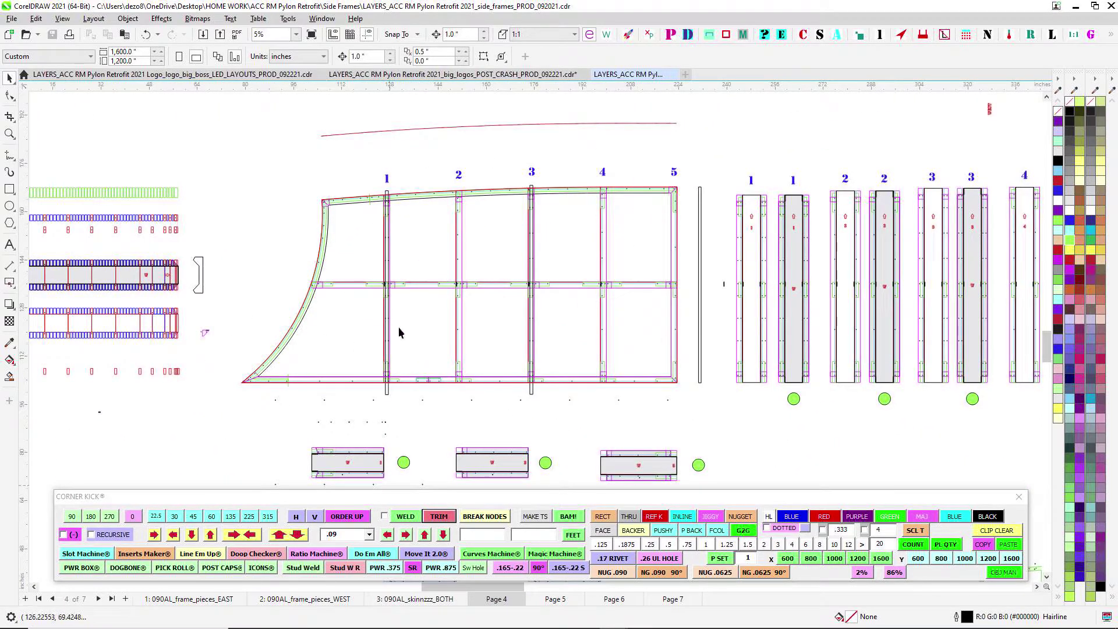
pyautogui.scroll(-3, 531, 317)
pyautogui.scroll(-3, 633, 299)
# Step: Examine the West and East skin panels on Page 4, including their hole marks and BACK labels
pyautogui.moveTo(681, 390); pyautogui.dragTo(524, 140)
pyautogui.scroll(4, 583, 372)
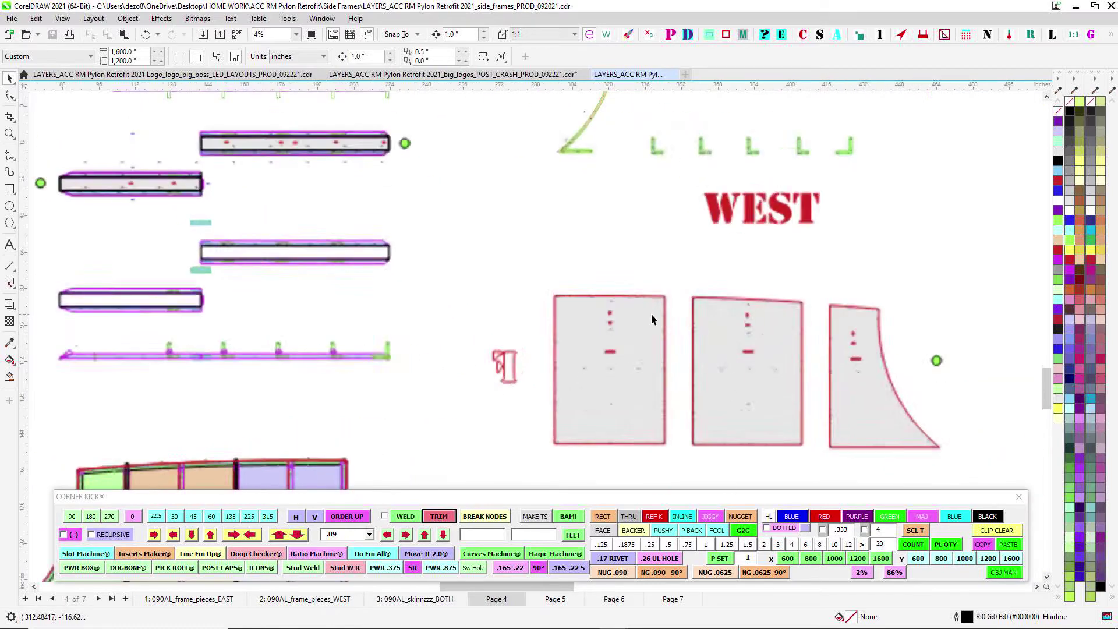
pyautogui.moveTo(774, 303); pyautogui.dragTo(550, 297)
pyautogui.scroll(4, 548, 303)
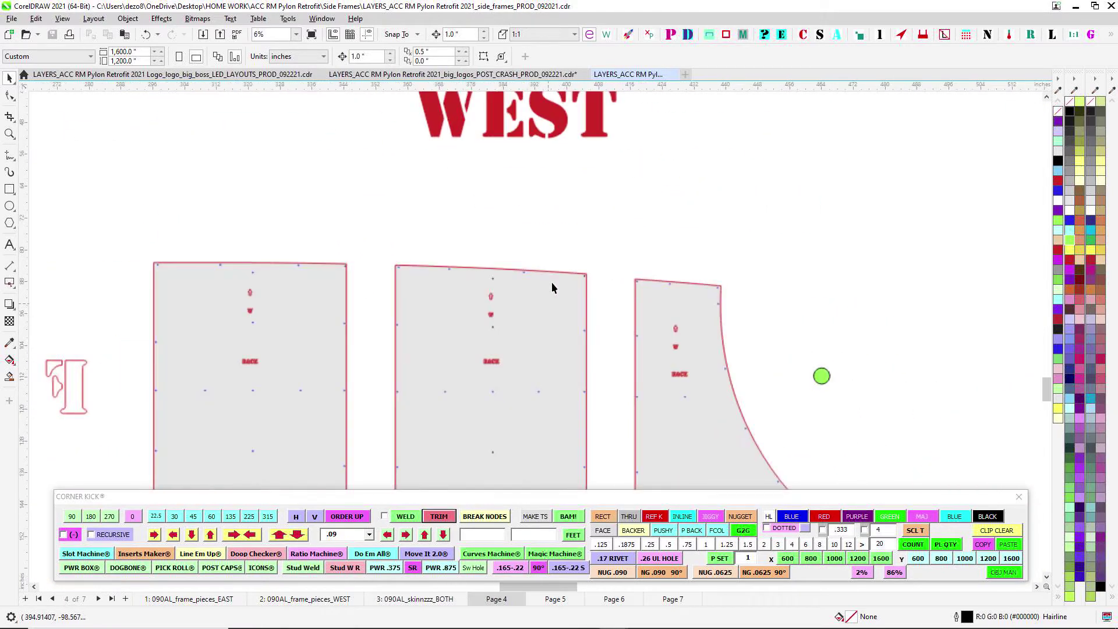
pyautogui.scroll(-4, 551, 283)
pyautogui.moveTo(951, 446); pyautogui.dragTo(558, 403)
pyautogui.scroll(3, 570, 362)
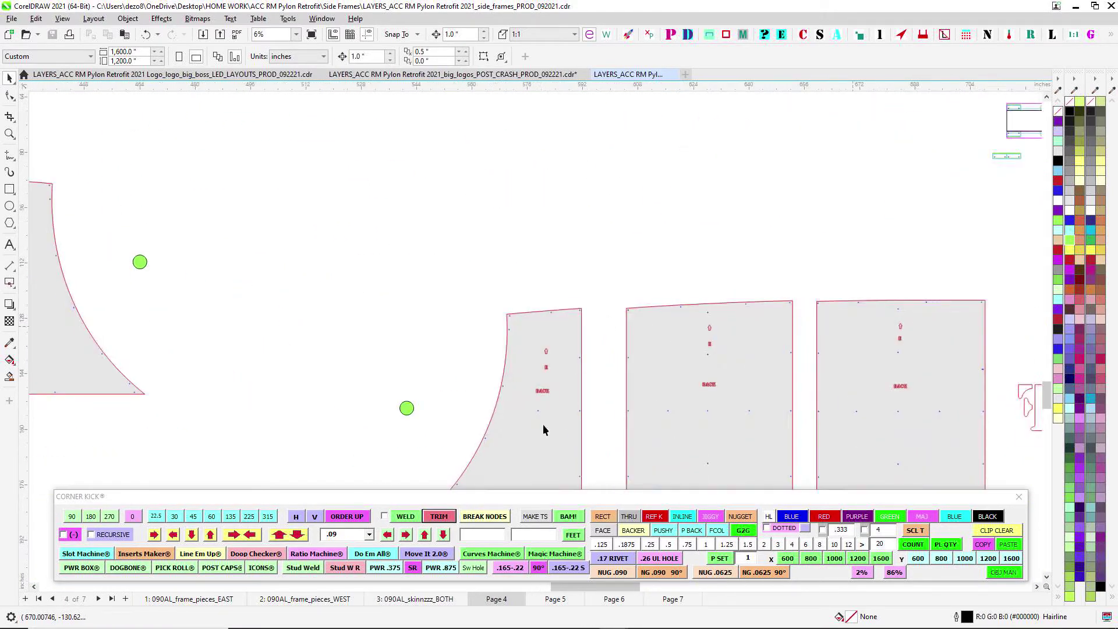
# Step: Look over the curved East frame, its numbered uprights and the flange strips above it
pyautogui.scroll(-2, 612, 421)
pyautogui.moveTo(563, 284); pyautogui.dragTo(615, 491)
pyautogui.scroll(-2, 635, 481)
pyautogui.moveTo(587, 351); pyautogui.dragTo(486, 440)
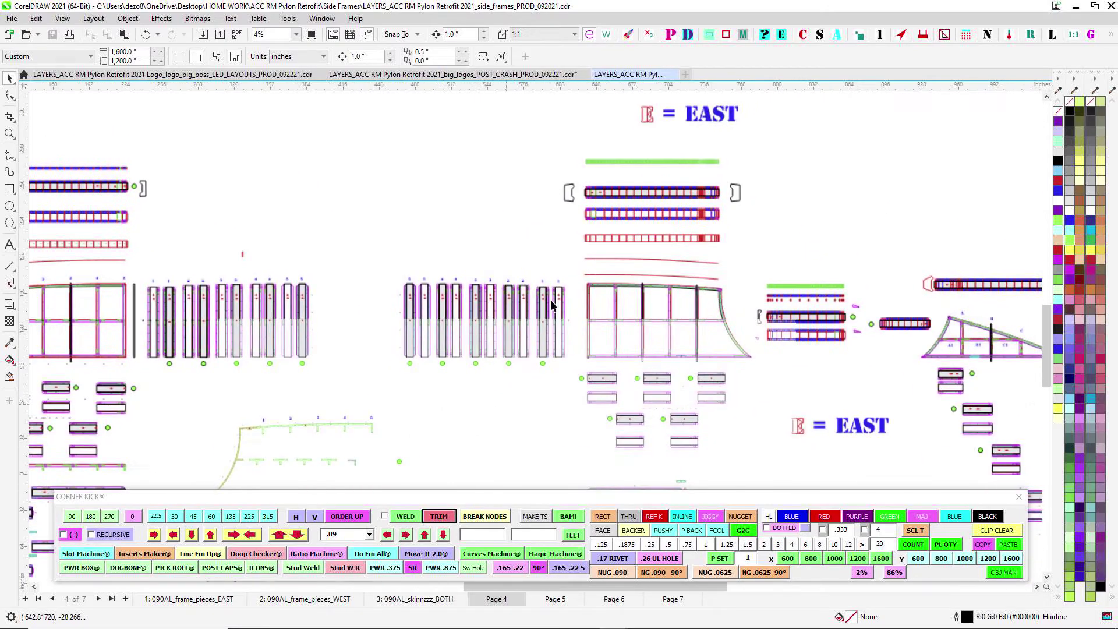
pyautogui.scroll(5, 552, 306)
pyautogui.moveTo(563, 199); pyautogui.dragTo(461, 247)
pyautogui.scroll(-3, 460, 248)
# Step: Locate the triangular West frame and select it together with its A, B, C and A1, B1, C1 member labels
pyautogui.moveTo(363, 307); pyautogui.dragTo(597, 262)
pyautogui.moveTo(477, 294); pyautogui.dragTo(759, 327)
pyautogui.moveTo(272, 274); pyautogui.dragTo(634, 263)
pyautogui.moveTo(343, 302); pyautogui.dragTo(712, 354)
pyautogui.scroll(2, 581, 347)
pyautogui.moveTo(582, 346); pyautogui.dragTo(636, 244)
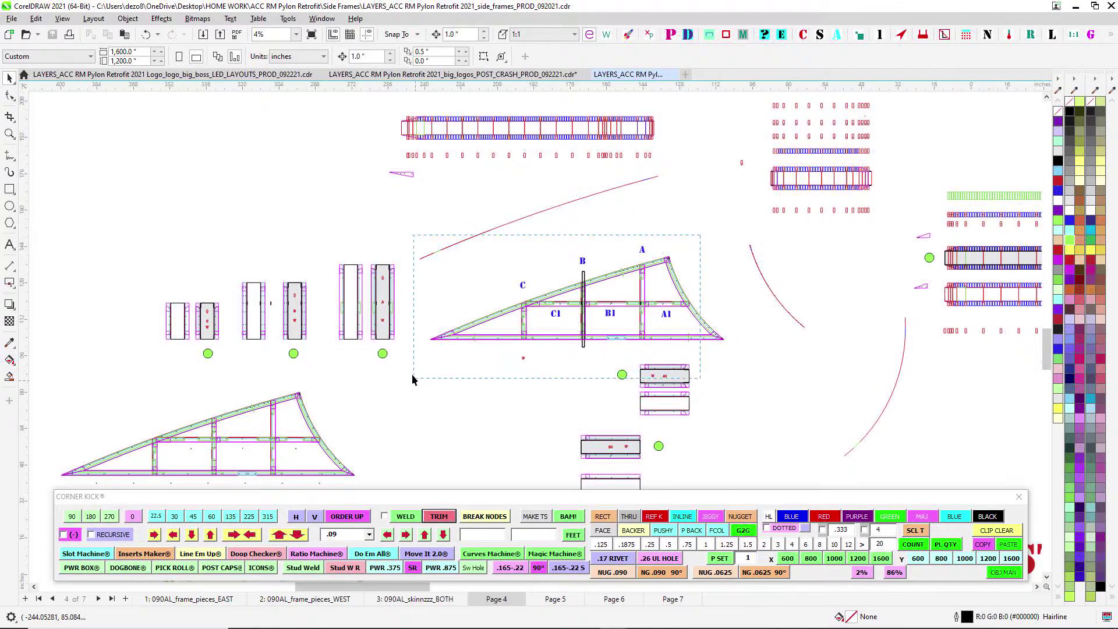
pyautogui.moveTo(412, 376); pyautogui.dragTo(401, 371)
pyautogui.moveTo(649, 213); pyautogui.dragTo(376, 372)
pyautogui.moveTo(405, 193); pyautogui.dragTo(570, 390)
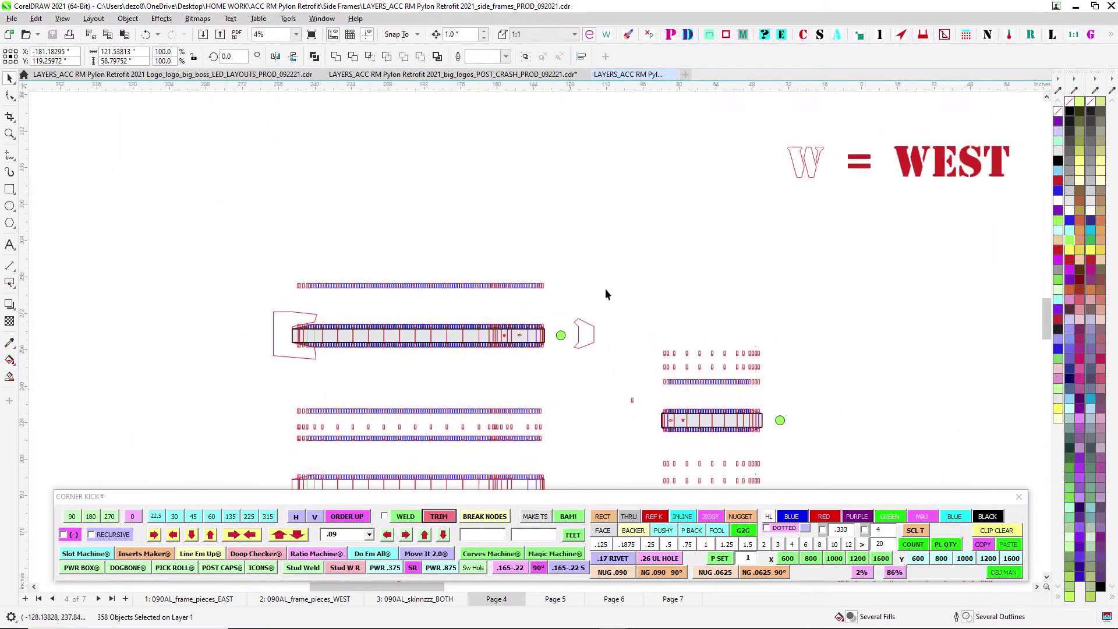
# Step: Look over the flange strips and curved edge lines above the triangular West frame
pyautogui.moveTo(605, 289); pyautogui.dragTo(630, 258)
pyautogui.scroll(-1, 751, 272)
pyautogui.moveTo(751, 271); pyautogui.dragTo(388, 270)
pyautogui.moveTo(470, 339); pyautogui.dragTo(586, 146)
pyautogui.moveTo(352, 263); pyautogui.dragTo(496, 218)
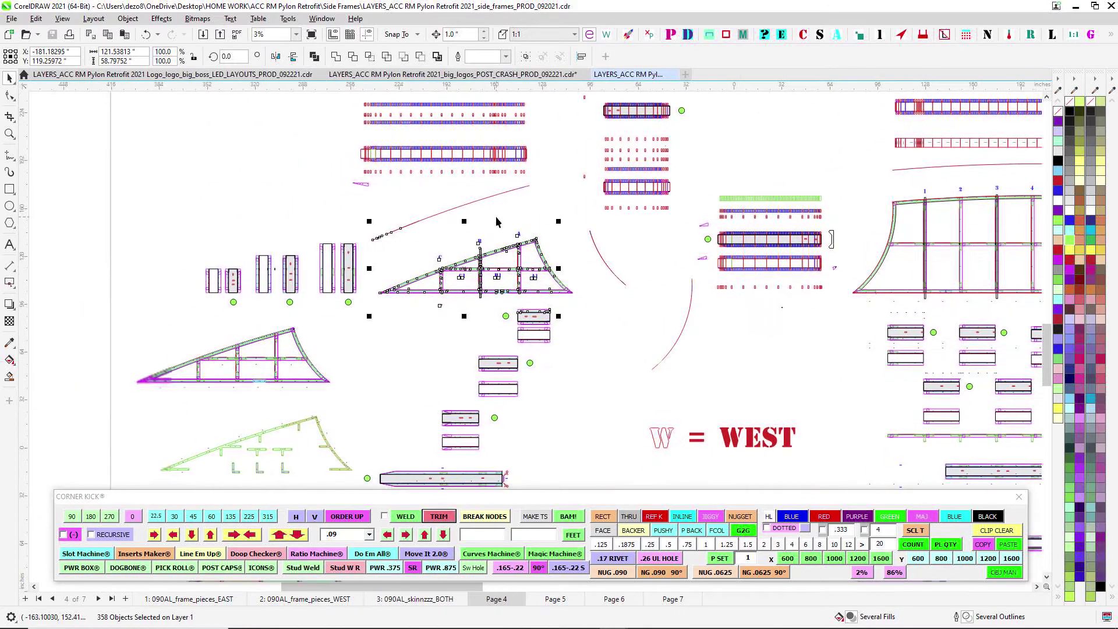
# Step: Compare members A to C and A1 to C1 of the triangular West frame with its separate uprights and short horizontals
pyautogui.scroll(1, 442, 240)
pyautogui.scroll(1, 381, 270)
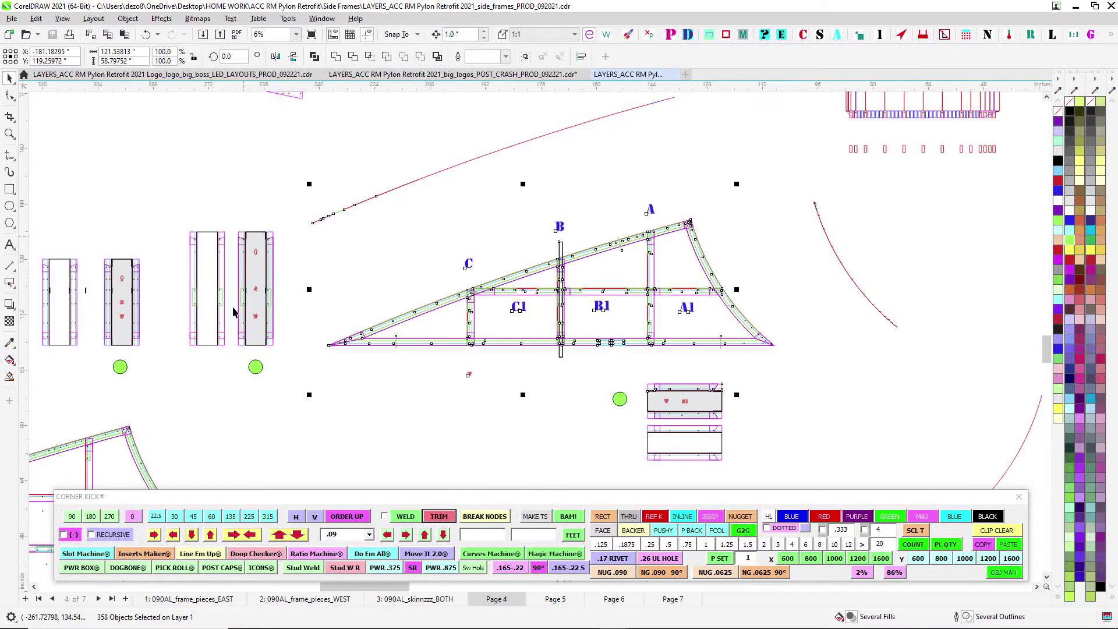
pyautogui.moveTo(233, 326); pyautogui.dragTo(372, 255)
pyautogui.scroll(-1, 406, 354)
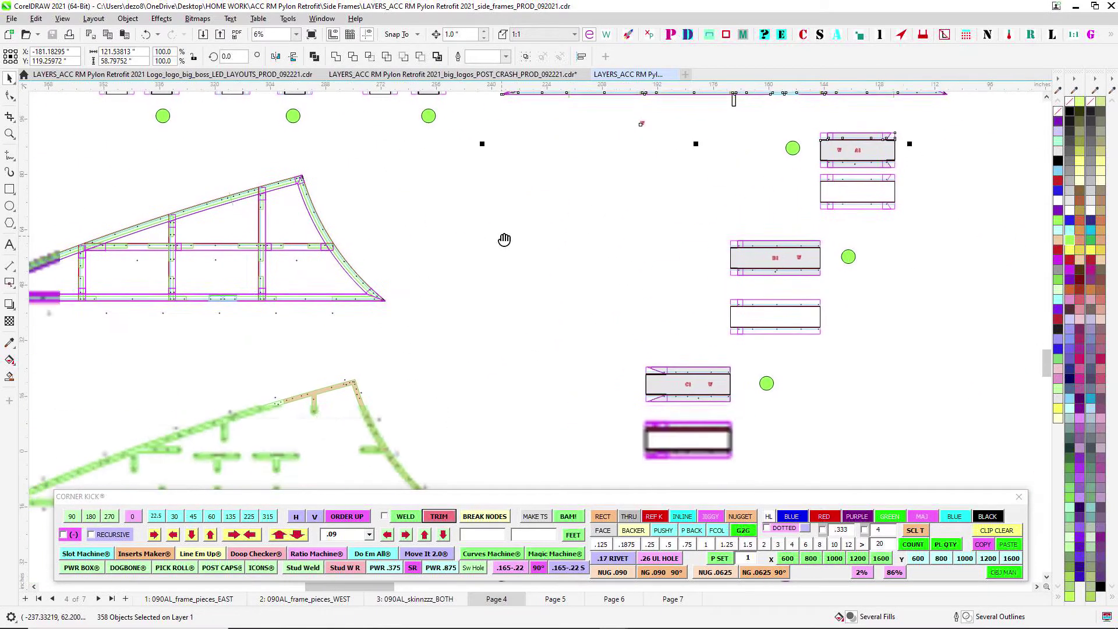
# Step: Inspect the splice end of the long West bottom piece marked W, C and B, including its tab and tool symbols
pyautogui.moveTo(724, 407); pyautogui.dragTo(433, 229)
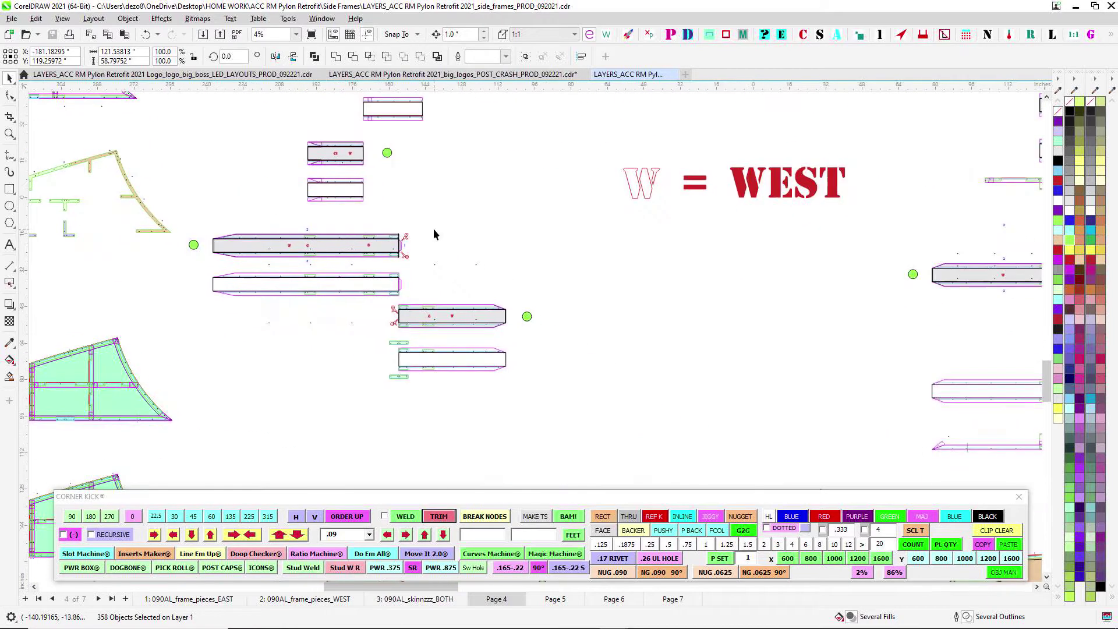
pyautogui.scroll(3, 482, 271)
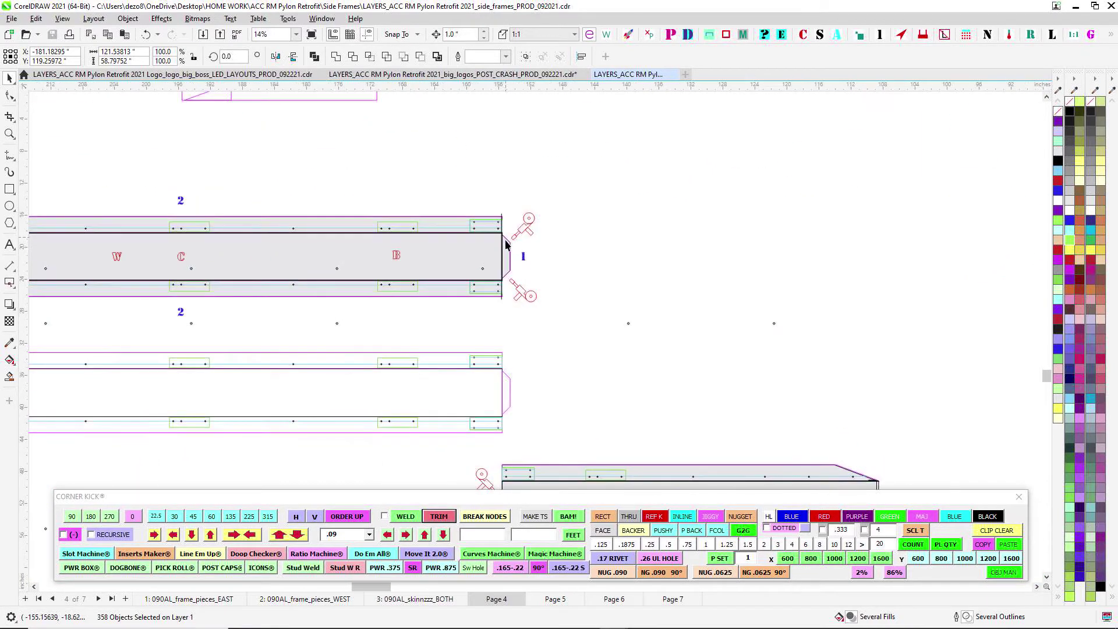
pyautogui.scroll(1, 492, 251)
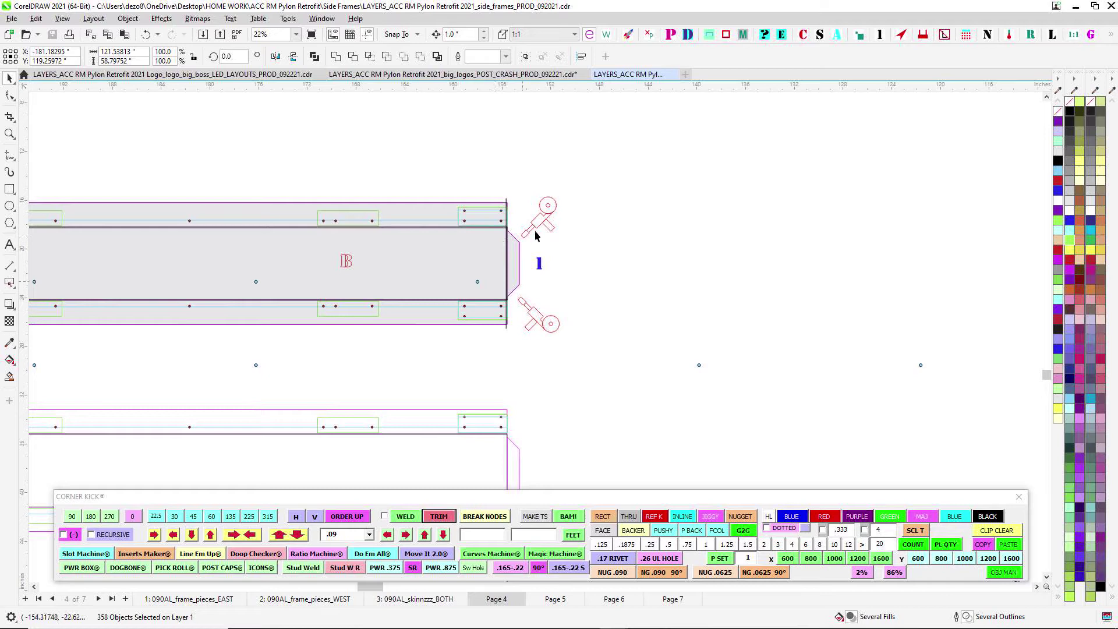
pyautogui.scroll(-1, 533, 236)
pyautogui.scroll(-1, 479, 230)
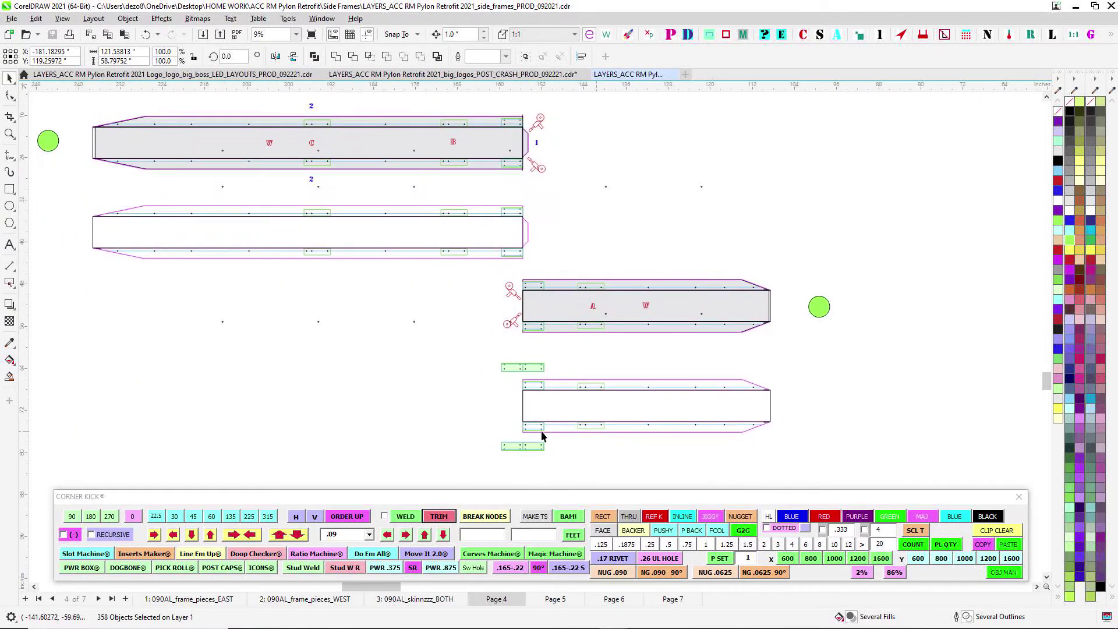
# Step: Examine the shorter West bottom piece marked A and W with its splice plates, and how it meets the long piece
pyautogui.scroll(1, 533, 385)
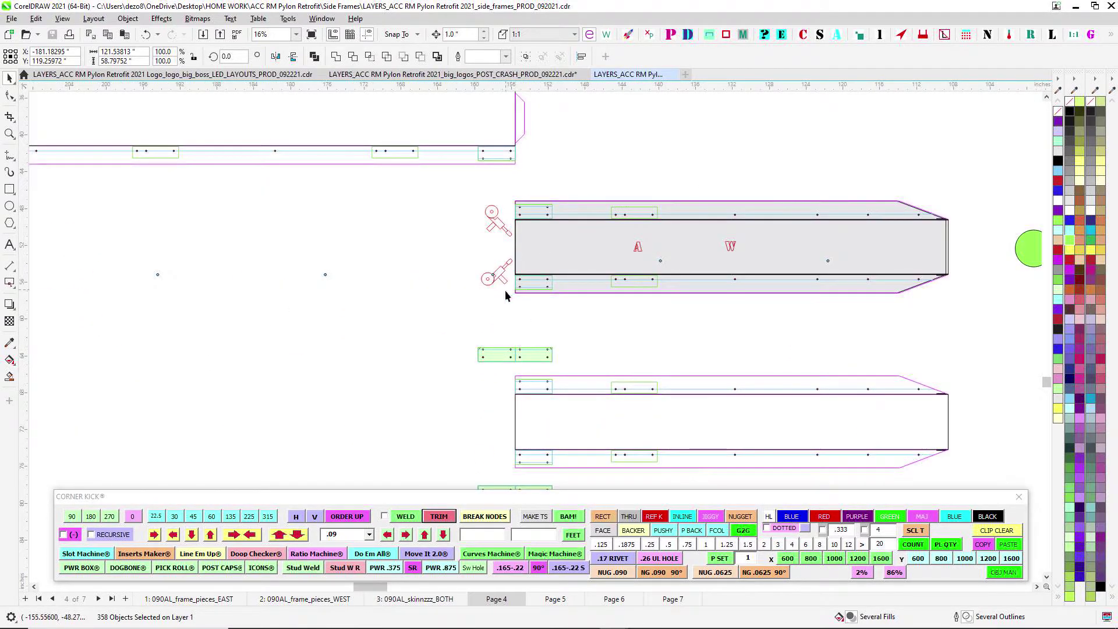
pyautogui.scroll(-2, 624, 345)
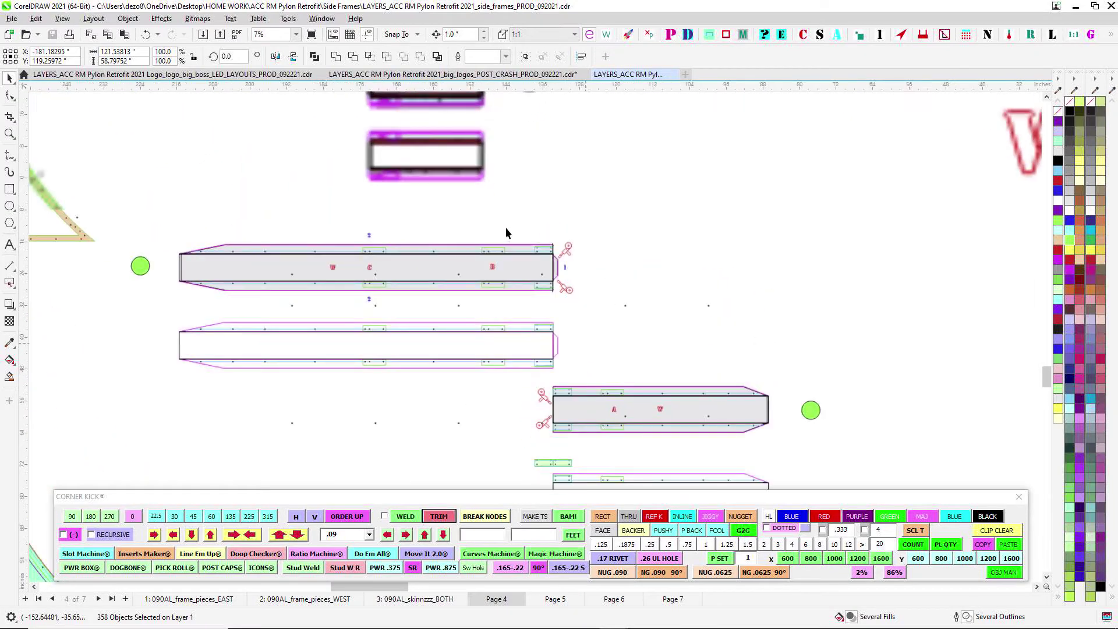
pyautogui.scroll(1, 550, 251)
pyautogui.scroll(-2, 562, 261)
pyautogui.scroll(1, 566, 263)
pyautogui.scroll(-2, 573, 275)
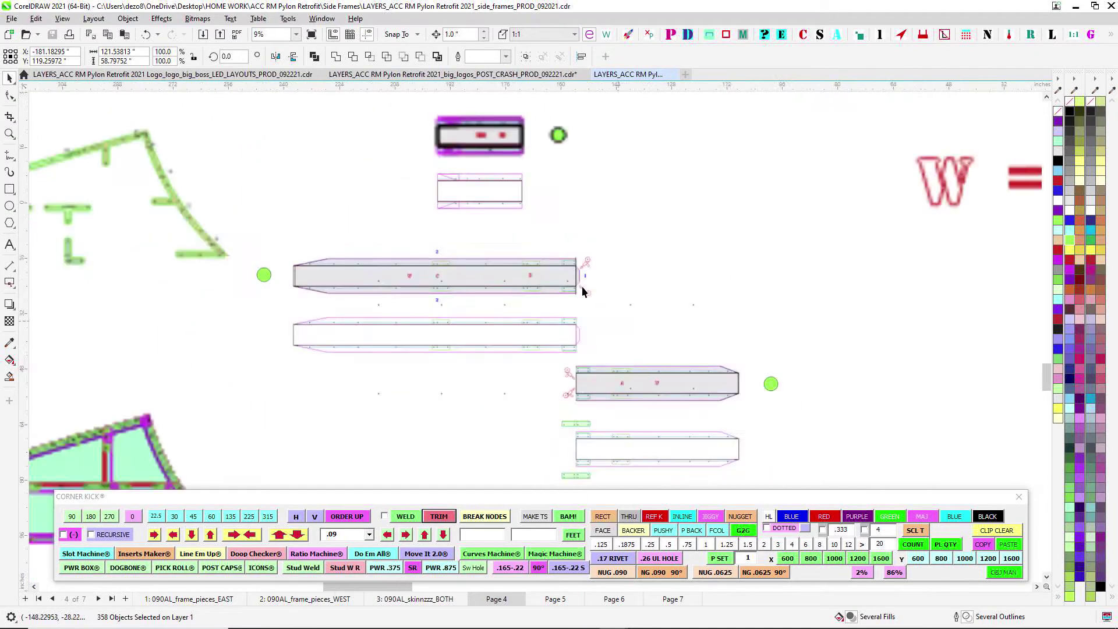
pyautogui.scroll(-2, 554, 338)
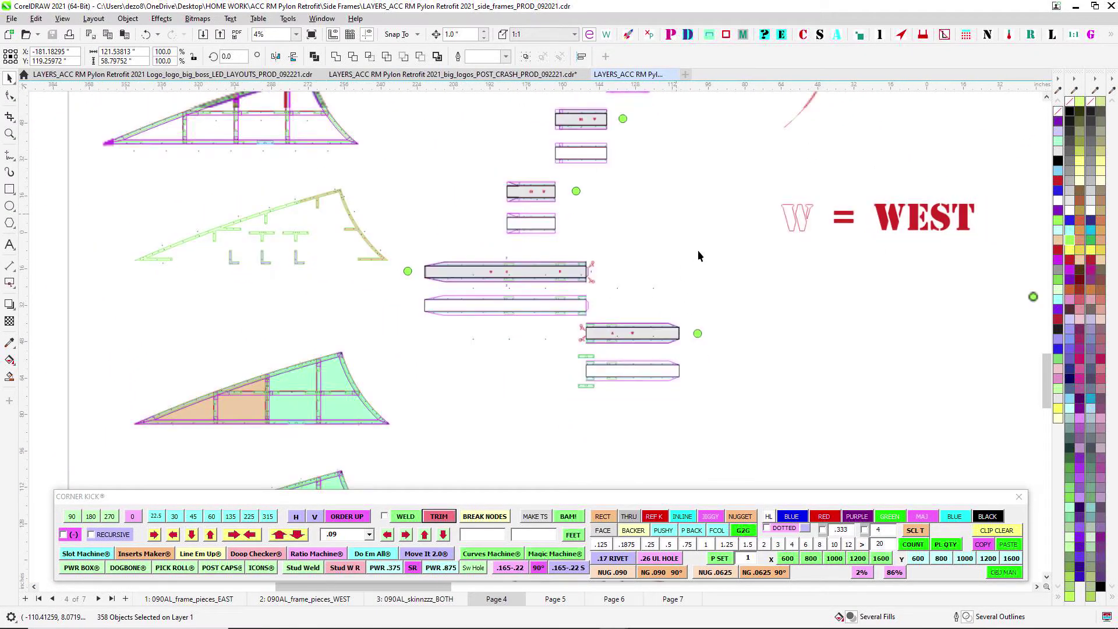
pyautogui.scroll(-2, 581, 236)
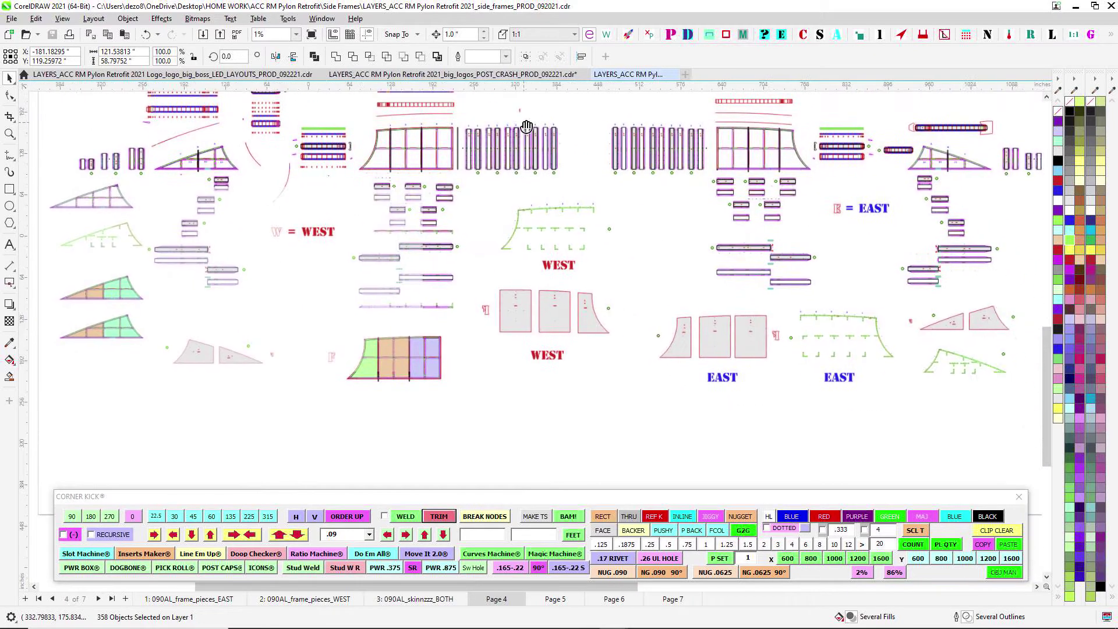
# Step: Check in the West assembly how the upper corners of the triangular and curved frames meet the round sign
pyautogui.scroll(5, 369, 187)
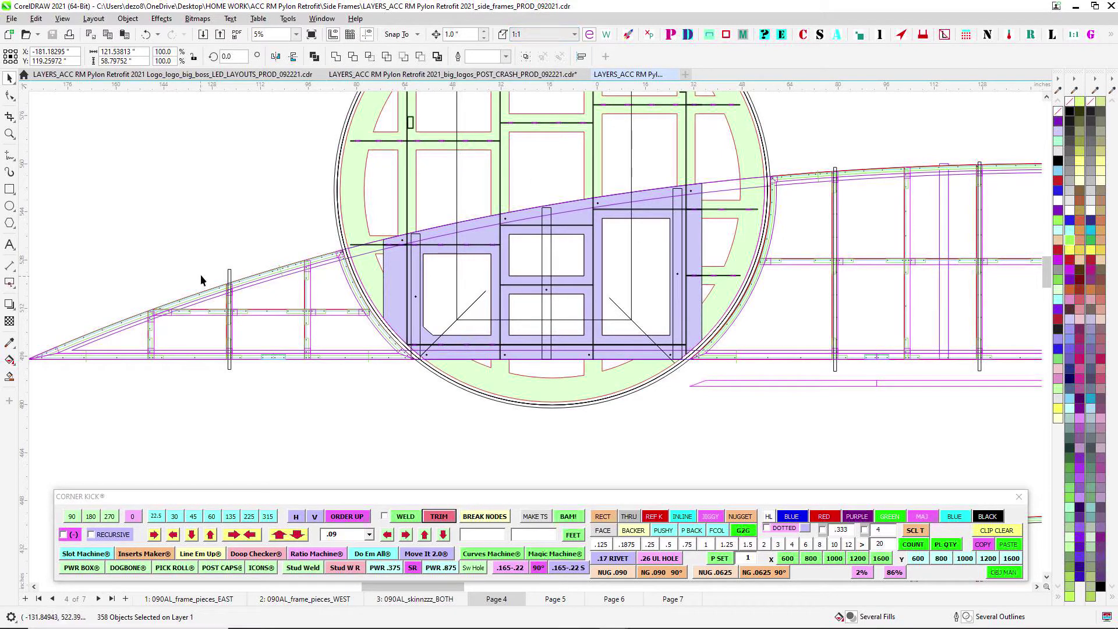
pyautogui.scroll(3, 327, 254)
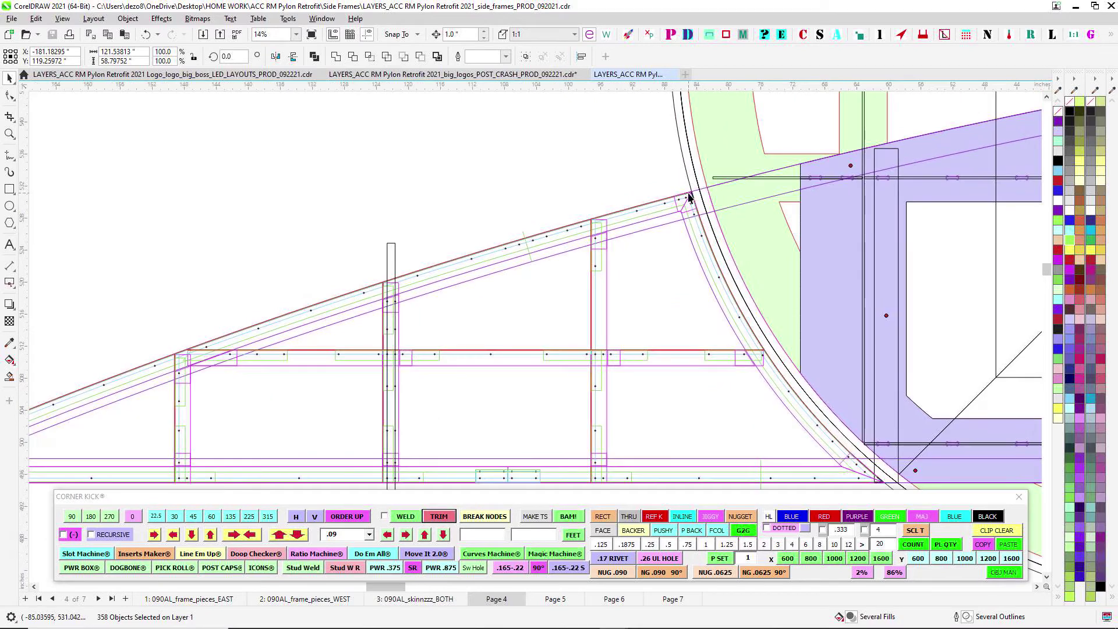
pyautogui.scroll(4, 689, 198)
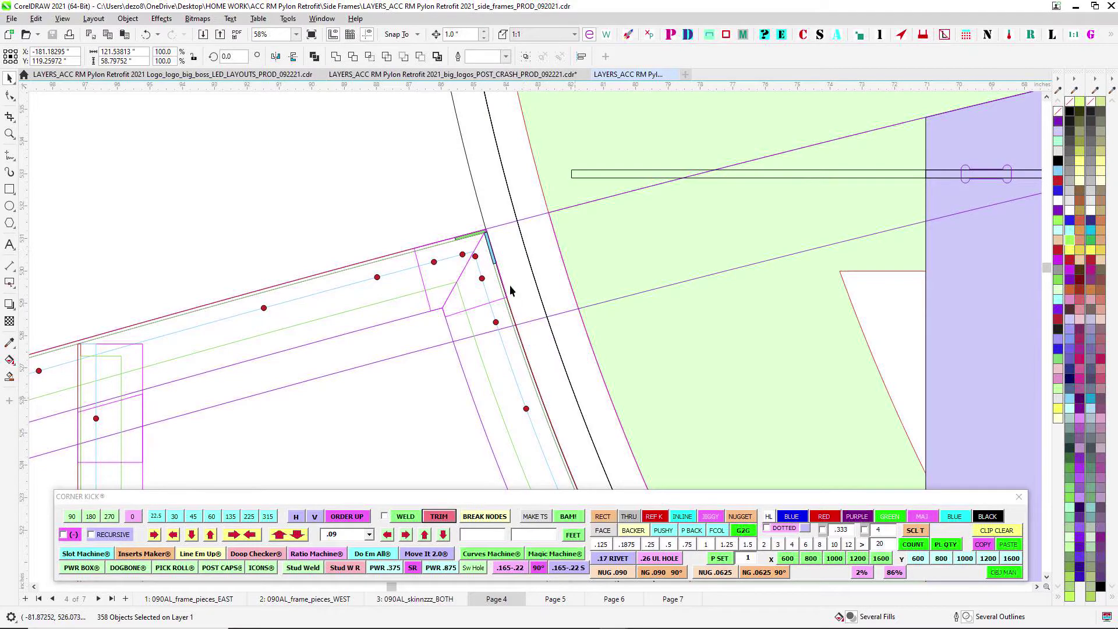
pyautogui.scroll(-7, 446, 234)
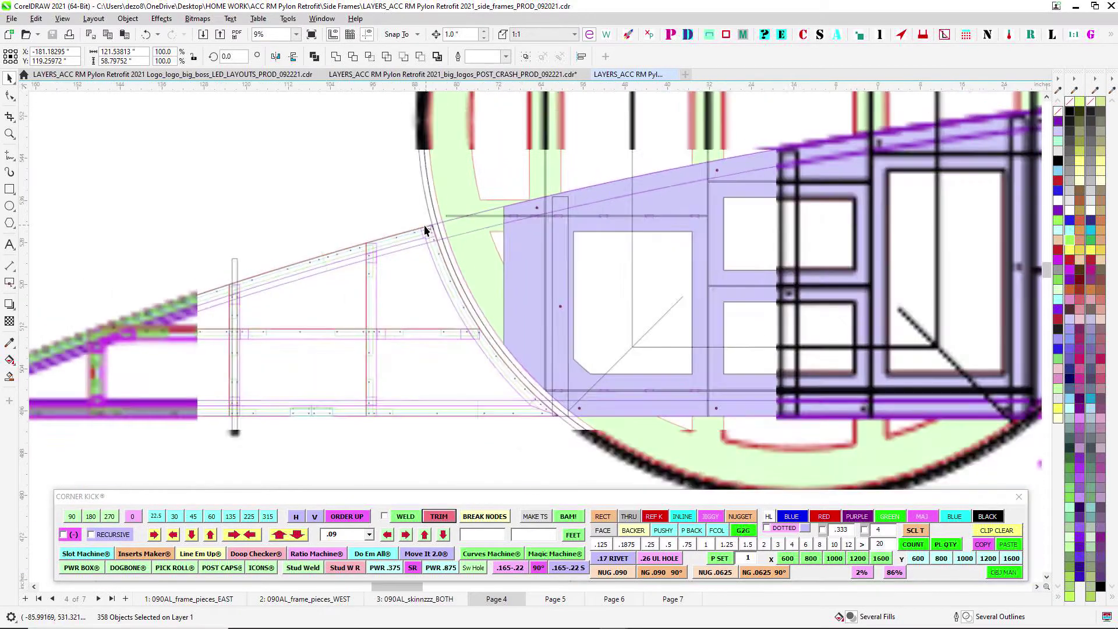
pyautogui.scroll(5, 667, 184)
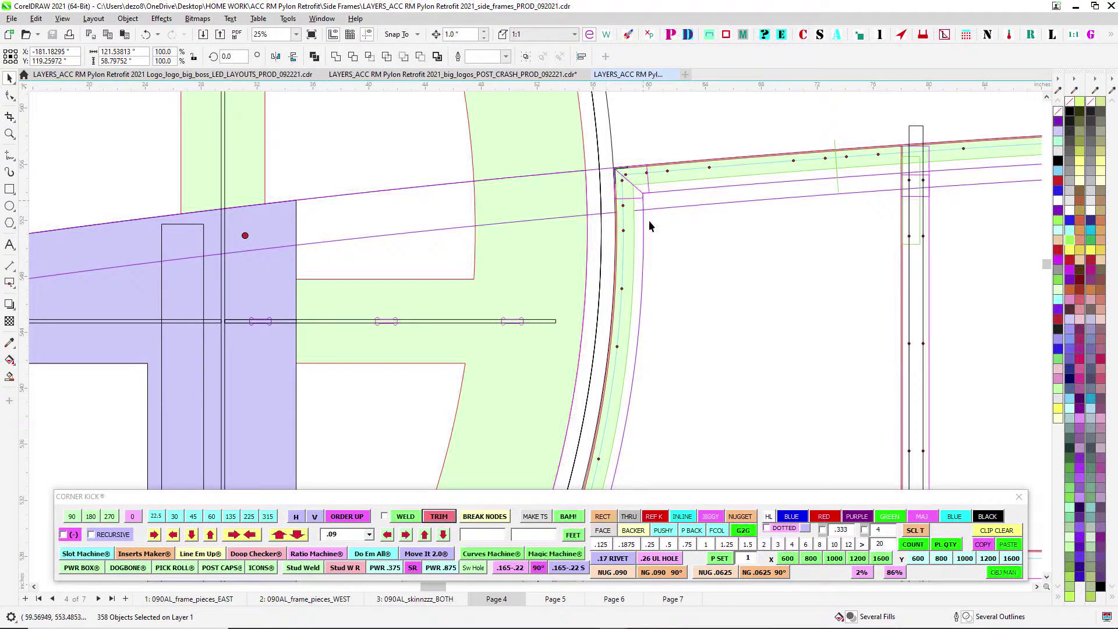
pyautogui.scroll(-4, 650, 226)
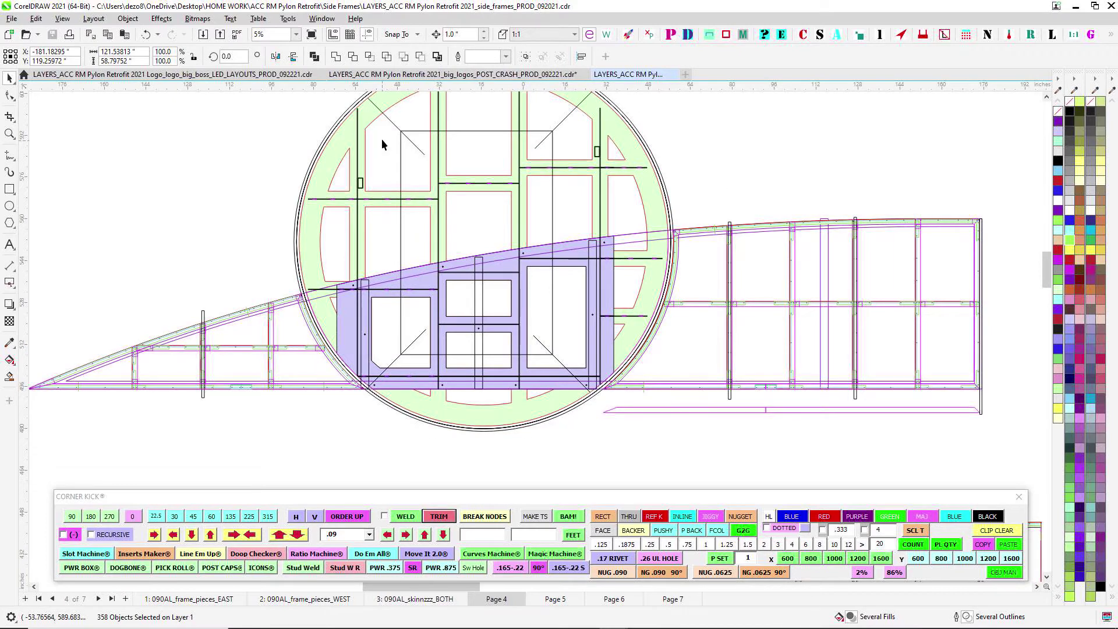
# Step: Review the uprights, middle rail and bottom rail of the triangular frame within the West assembly
pyautogui.scroll(2, 507, 332)
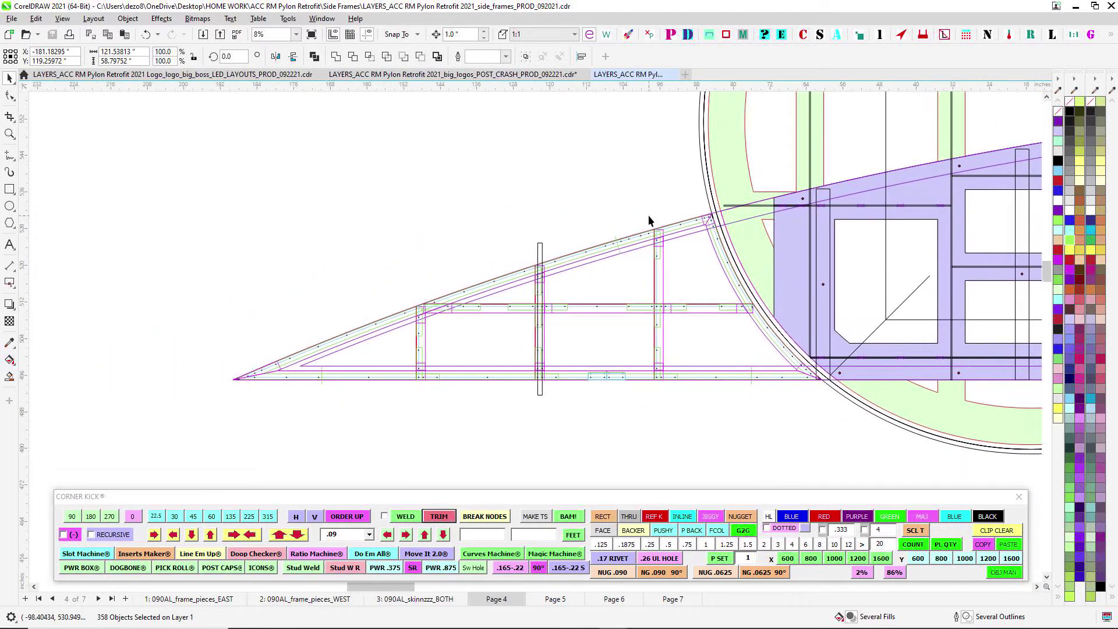
pyautogui.scroll(-1, 649, 216)
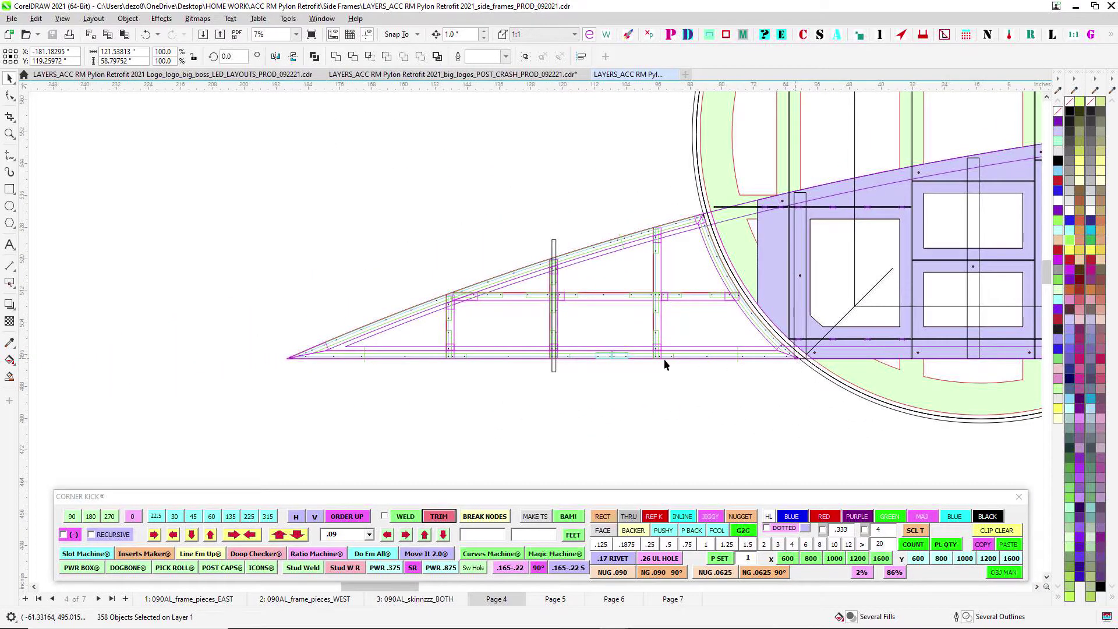
pyautogui.scroll(2, 309, 360)
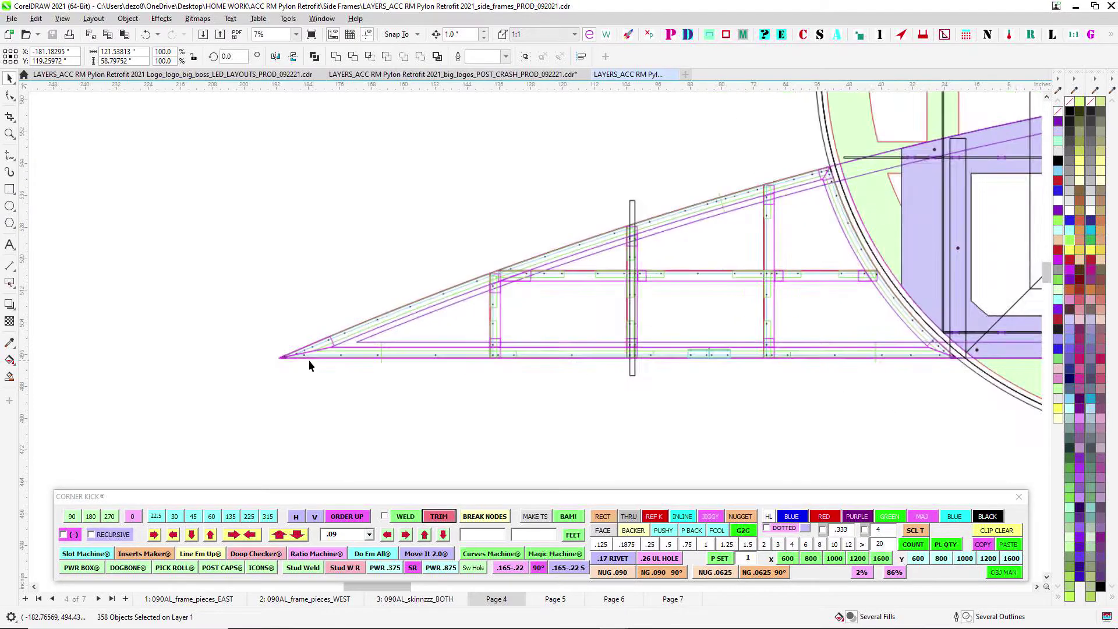
pyautogui.scroll(-2, 275, 357)
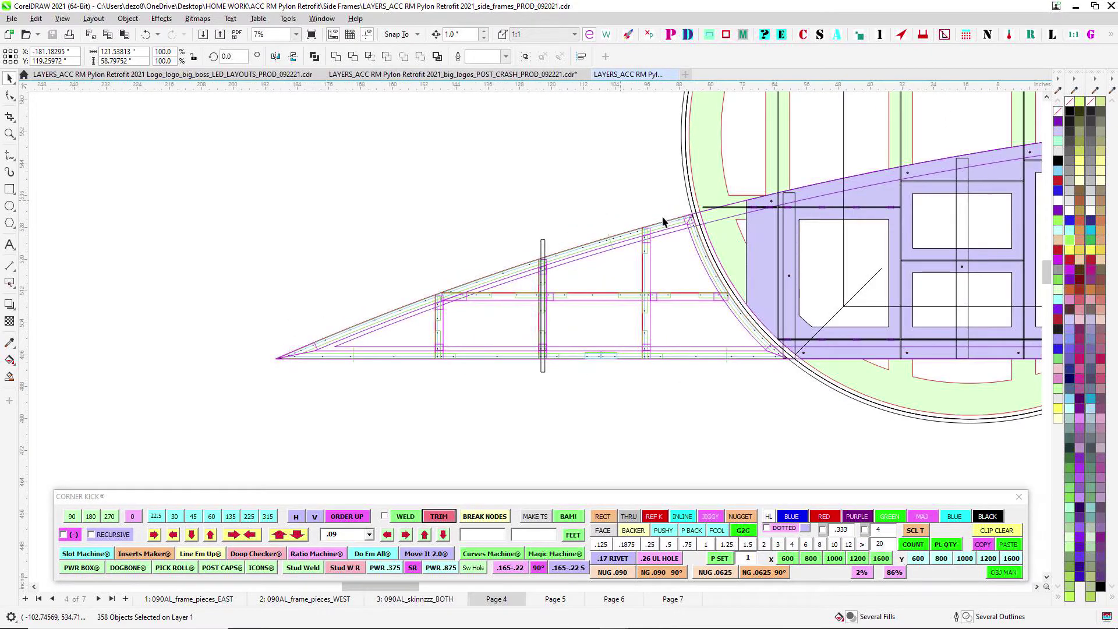
pyautogui.scroll(-5, 406, 191)
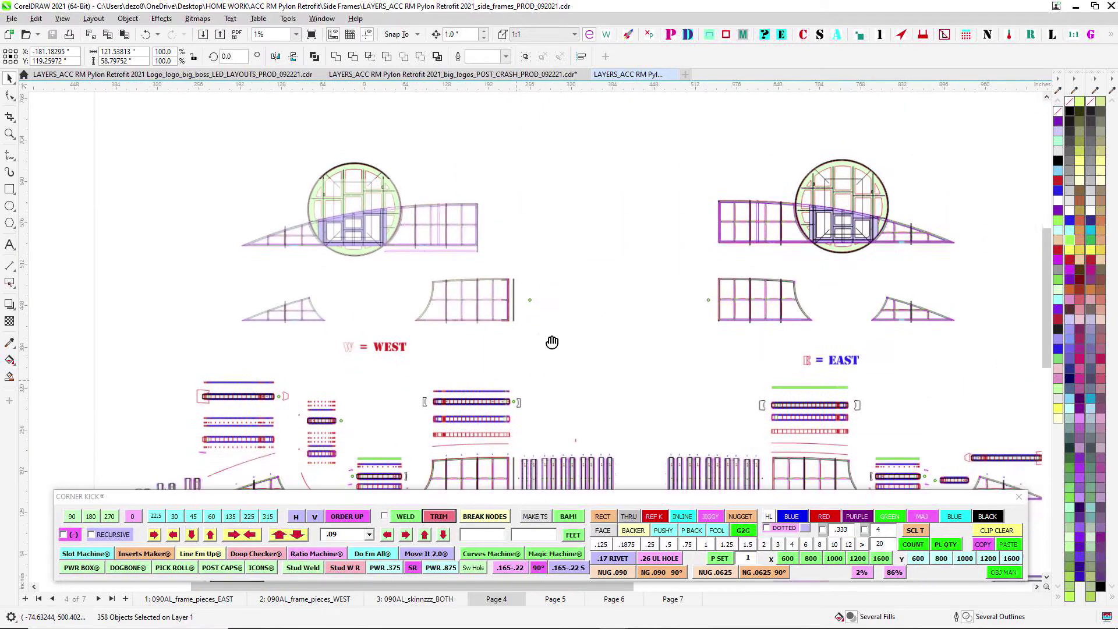
# Step: Inspect the green gusset pieces and their hole marks along the sloped edge of the triangular West frame
pyautogui.scroll(6, 162, 286)
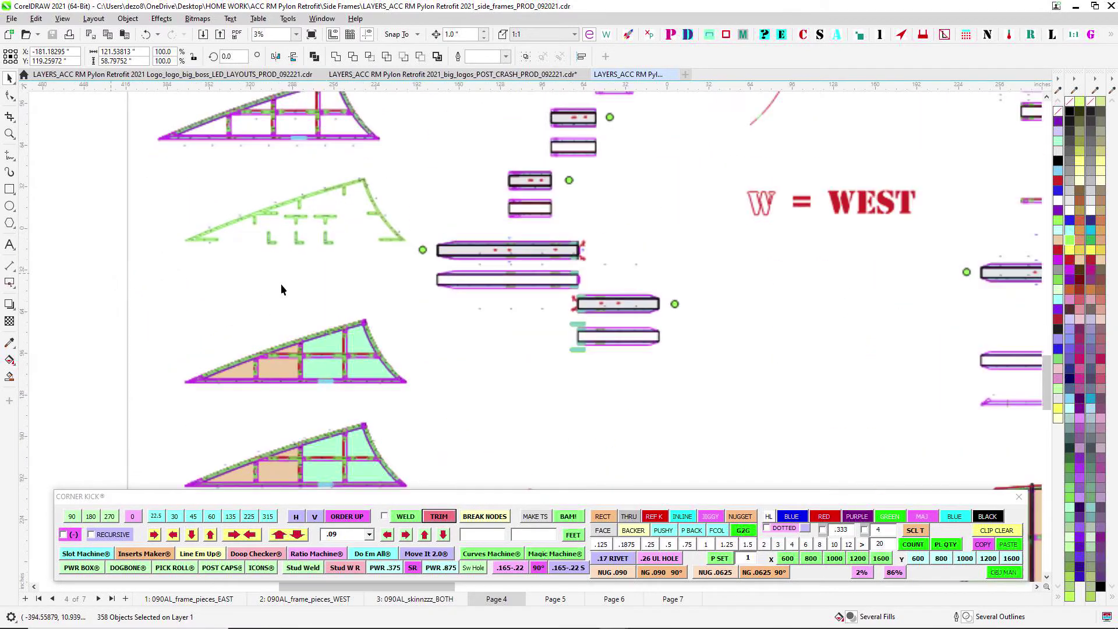
pyautogui.moveTo(668, 278); pyautogui.dragTo(761, 201)
pyautogui.scroll(1, 443, 260)
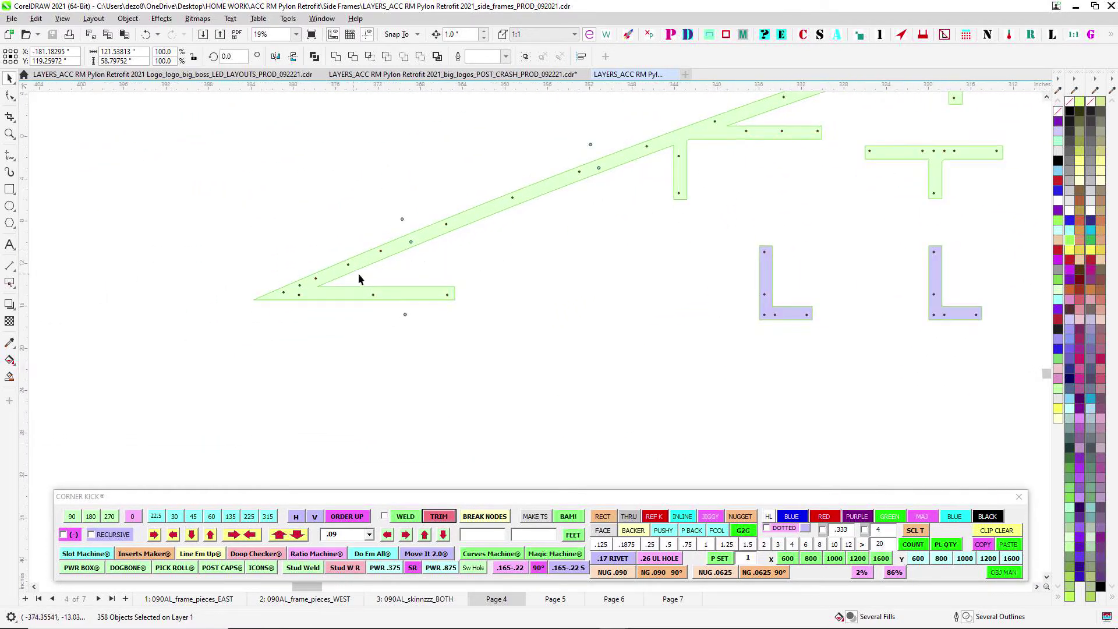
pyautogui.moveTo(513, 228); pyautogui.dragTo(399, 304)
pyautogui.scroll(1, 481, 261)
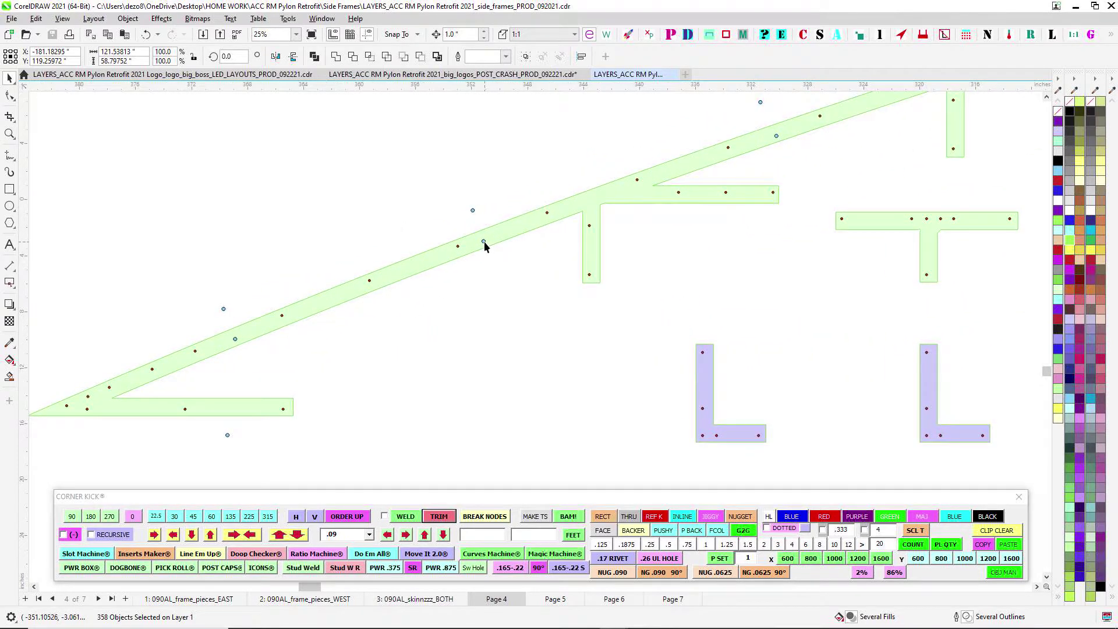
pyautogui.scroll(-1, 597, 252)
pyautogui.moveTo(623, 243); pyautogui.dragTo(446, 307)
pyautogui.scroll(-2, 534, 267)
# Step: Look over the colored triangular West layouts and skins, and check where the gussets sit on the frame joints
pyautogui.moveTo(895, 360); pyautogui.dragTo(324, 169)
pyautogui.scroll(-3, 507, 245)
pyautogui.moveTo(568, 322); pyautogui.dragTo(599, 190)
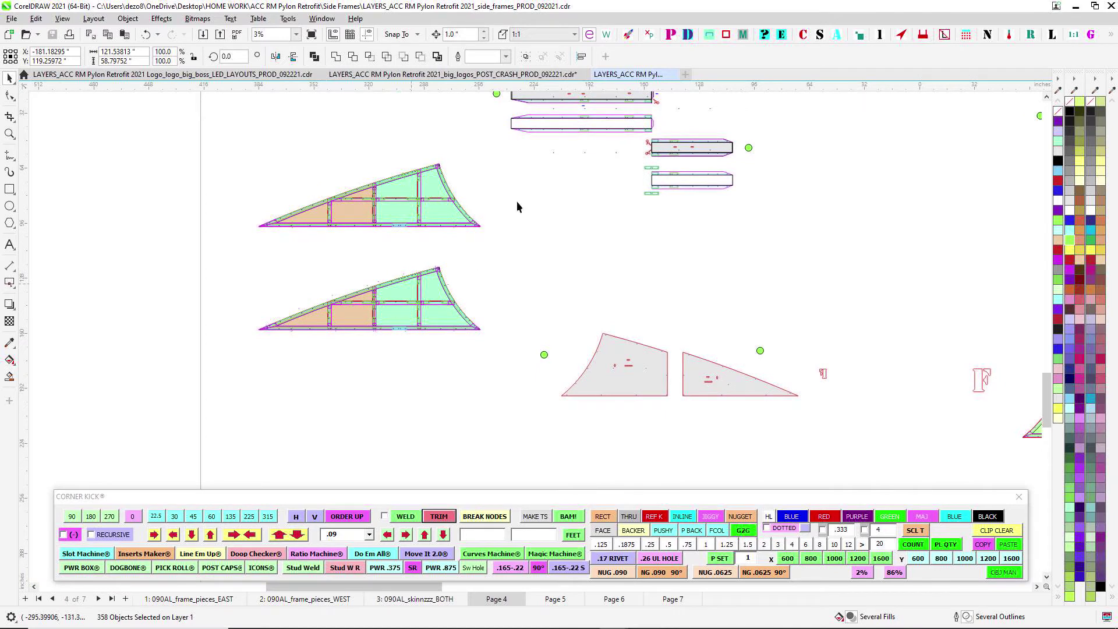
pyautogui.scroll(10, 517, 204)
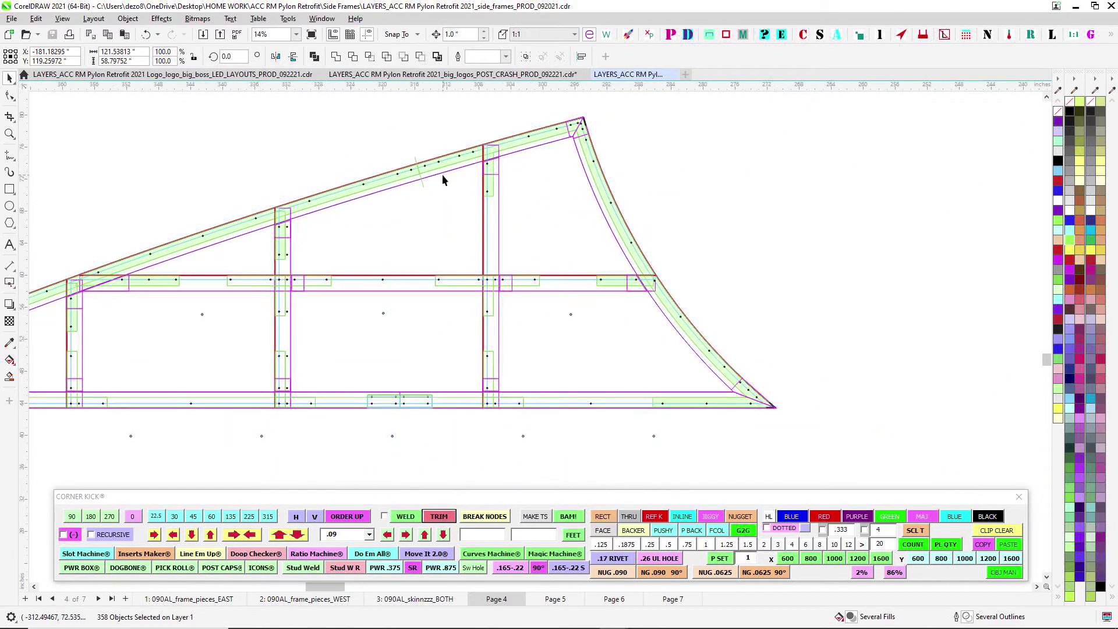
pyautogui.scroll(-3, 479, 169)
pyautogui.moveTo(245, 268); pyautogui.dragTo(619, 95)
# Step: Examine the T-shaped, L-shaped and curved orange gusset pieces for the triangular West frame
pyautogui.moveTo(700, 391); pyautogui.dragTo(455, 361)
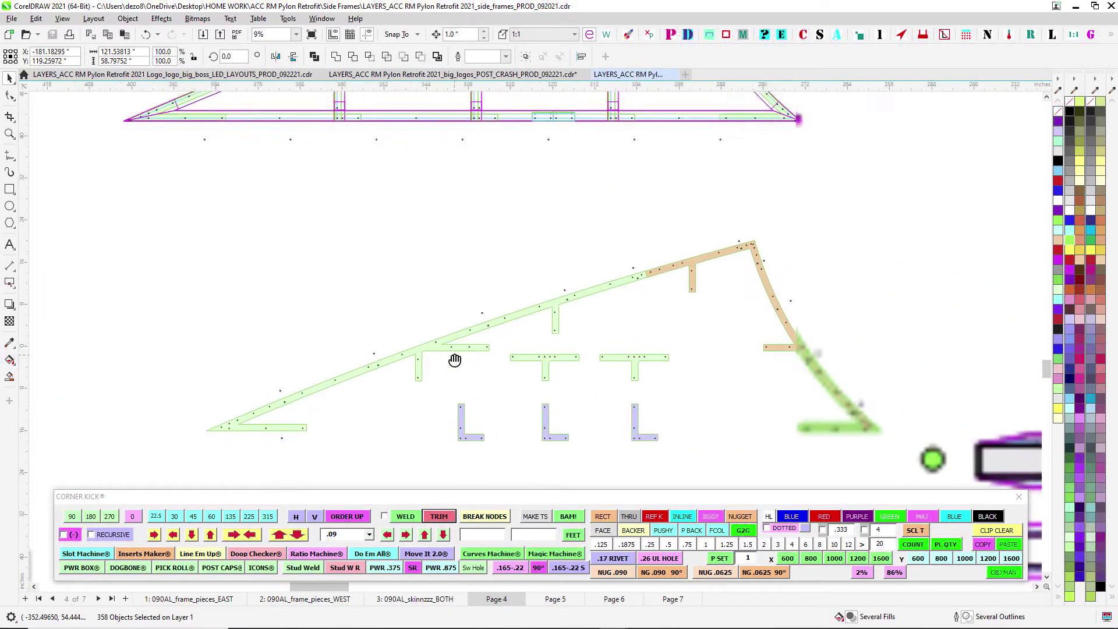
pyautogui.scroll(3, 542, 315)
pyautogui.moveTo(938, 366); pyautogui.dragTo(639, 261)
pyautogui.hscroll(-3, 782, 338)
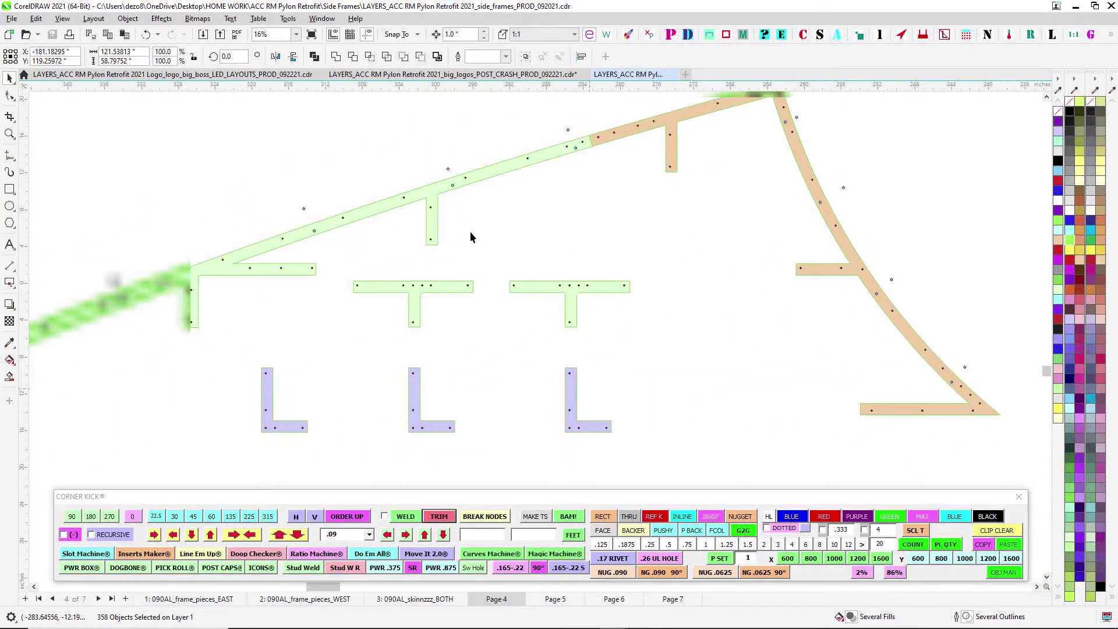
pyautogui.hscroll(-2, 416, 235)
pyautogui.scroll(-1, 462, 290)
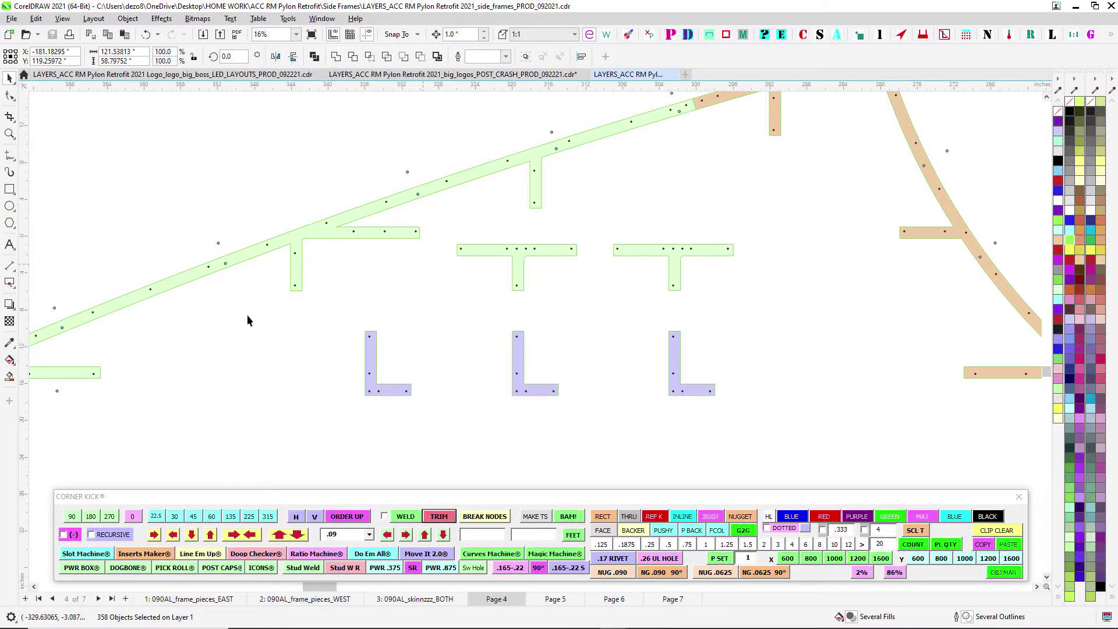
# Step: Check the long flanged rail pieces, and in the big logos file inspect where the red and blue outlines meet the section's square tubes
pyautogui.scroll(-5, 247, 320)
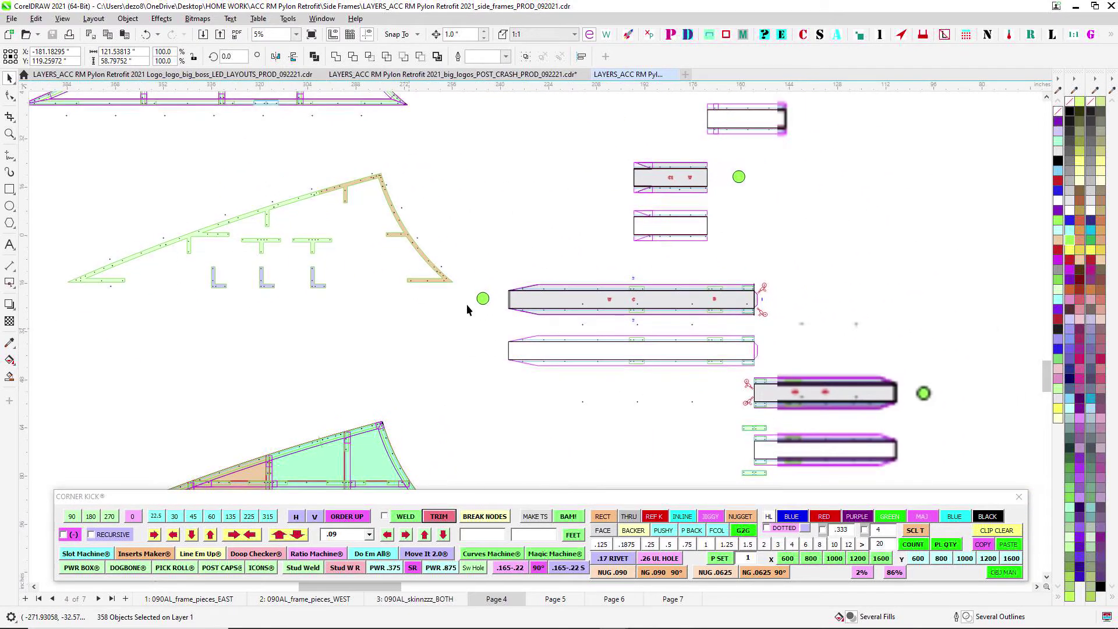
pyautogui.scroll(3, 556, 312)
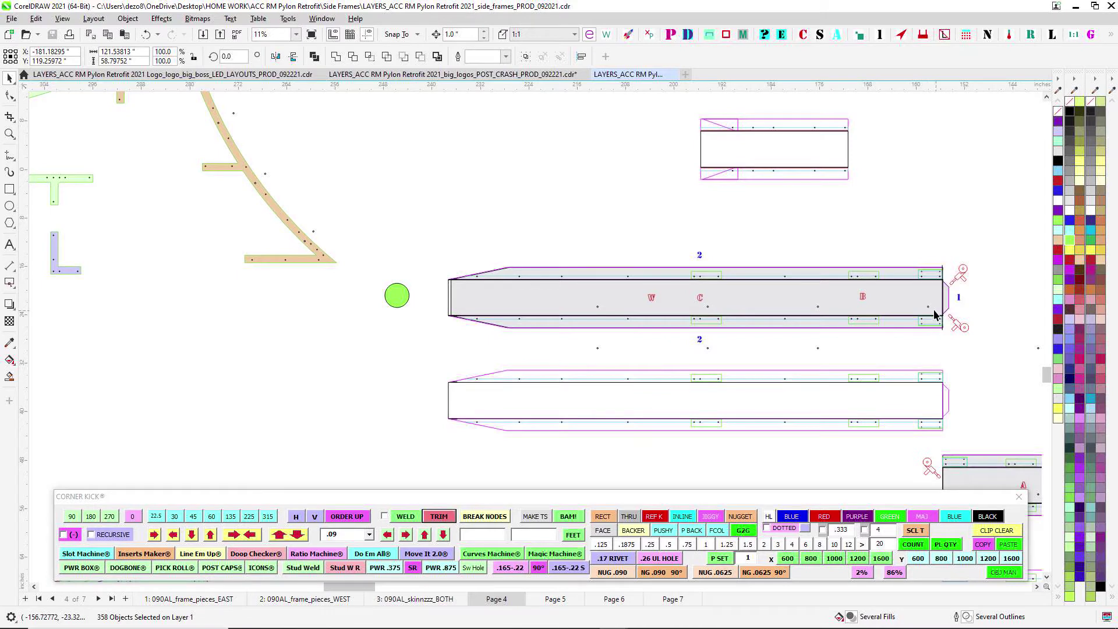
pyautogui.click(486, 76)
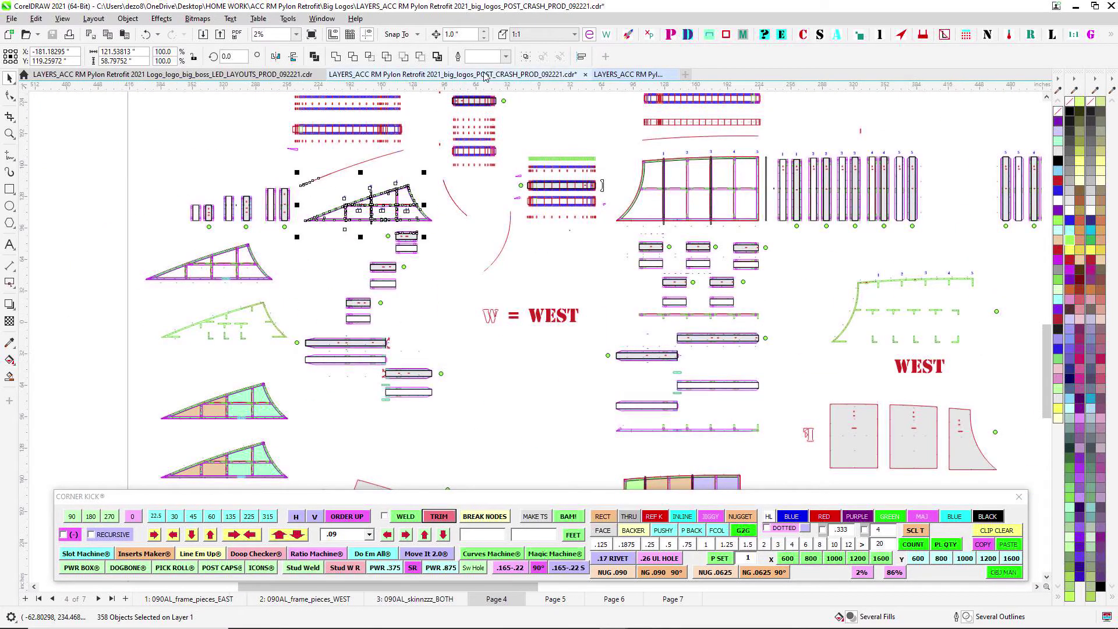
pyautogui.click(628, 75)
pyautogui.scroll(2, 742, 354)
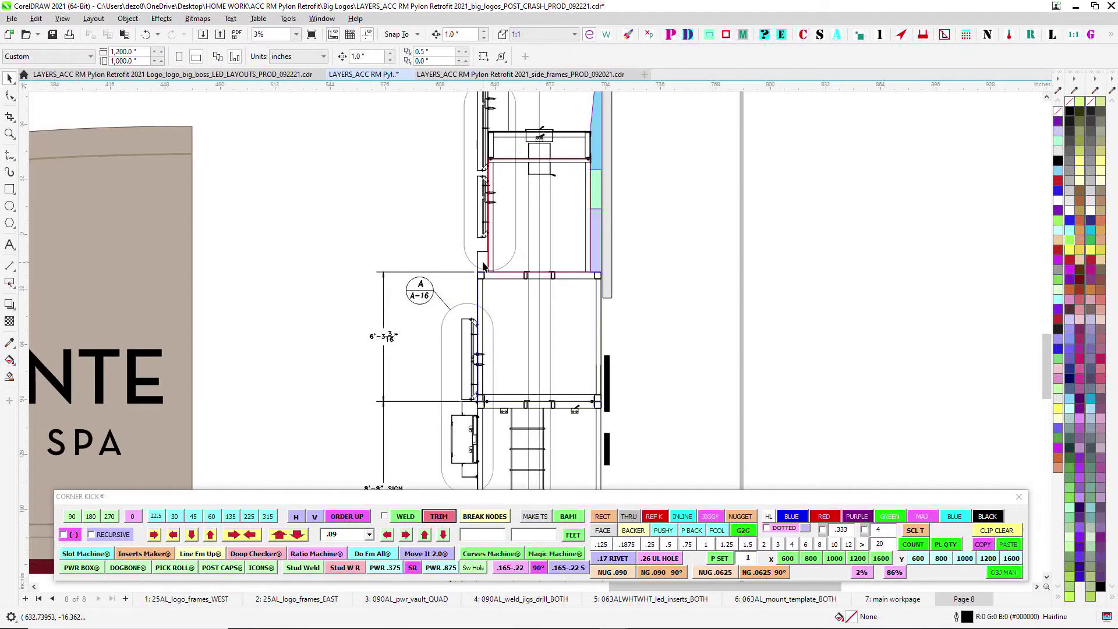
pyautogui.scroll(4, 483, 266)
pyautogui.scroll(2, 454, 303)
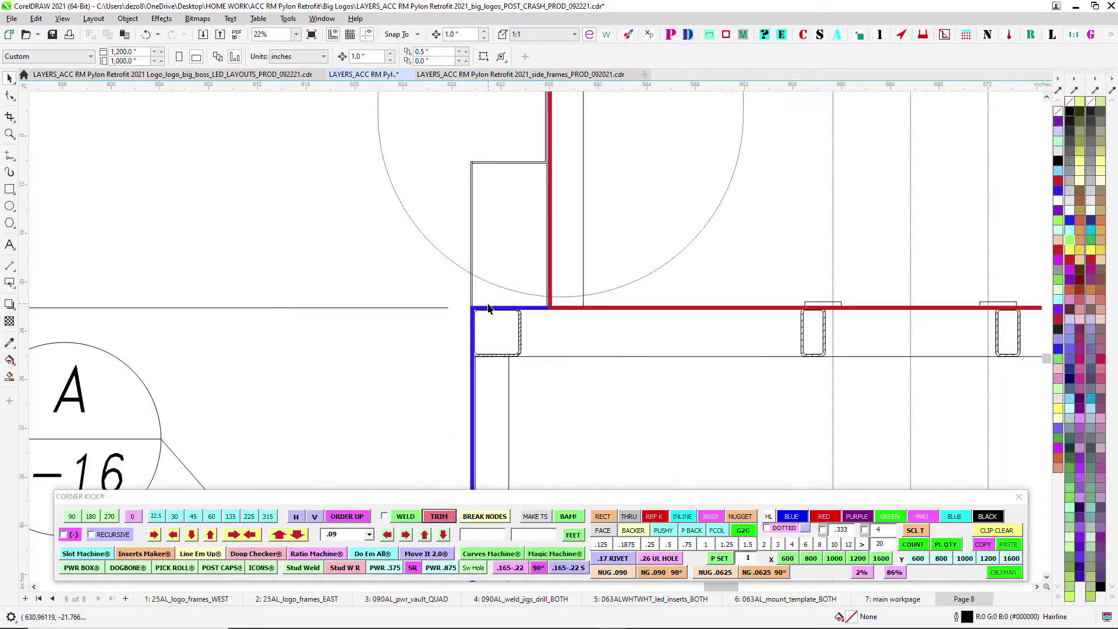
pyautogui.scroll(-2, 504, 318)
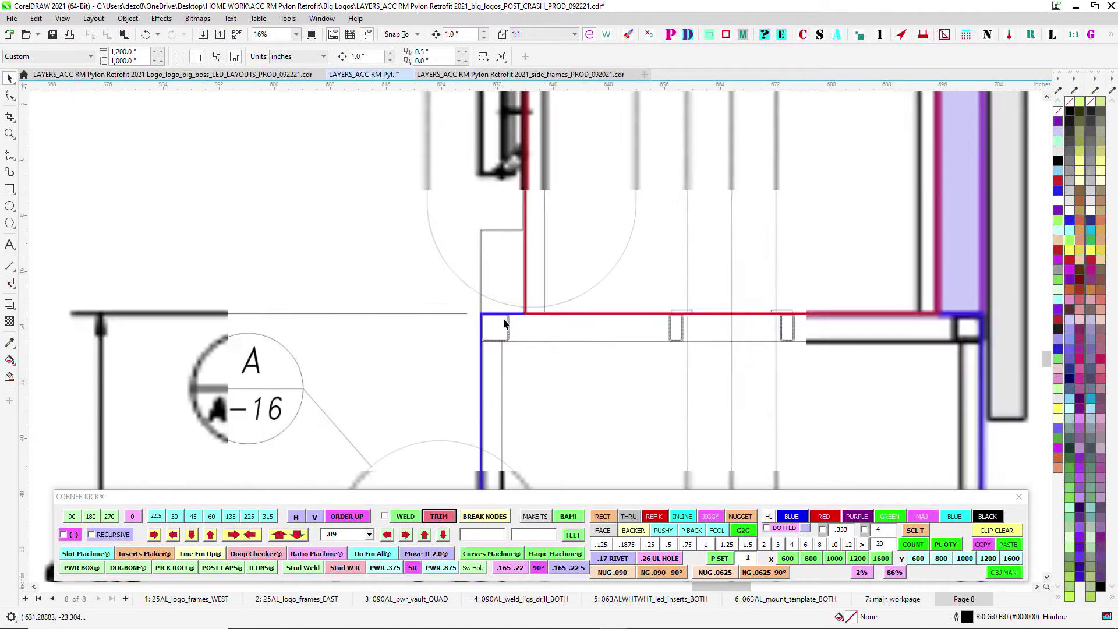
pyautogui.moveTo(650, 312); pyautogui.dragTo(243, 292)
pyautogui.scroll(2, 576, 262)
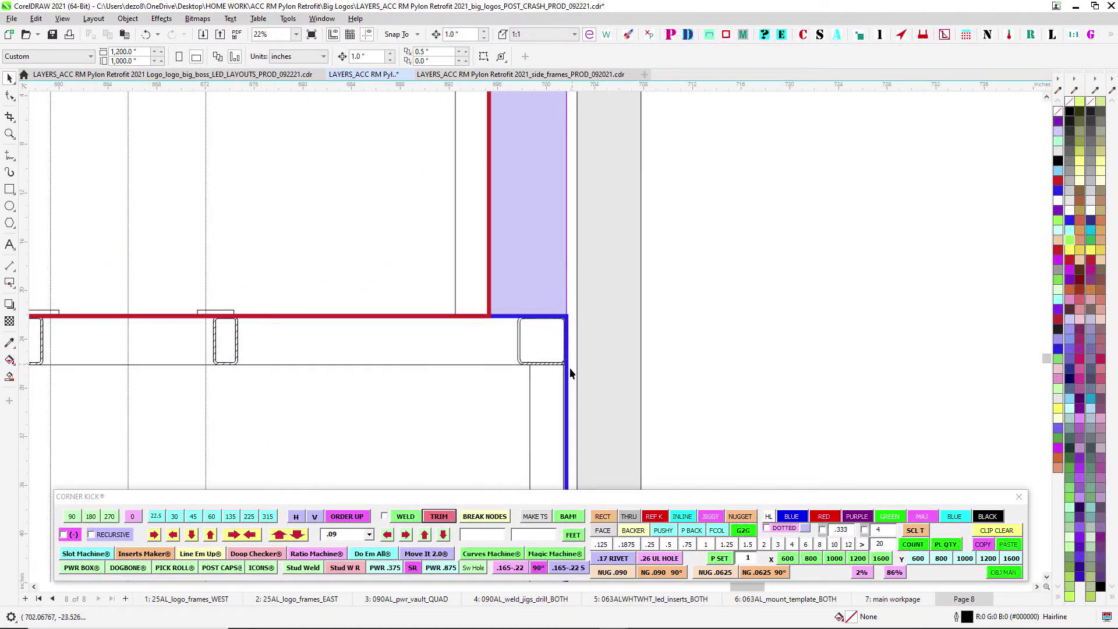
pyautogui.scroll(1, 500, 319)
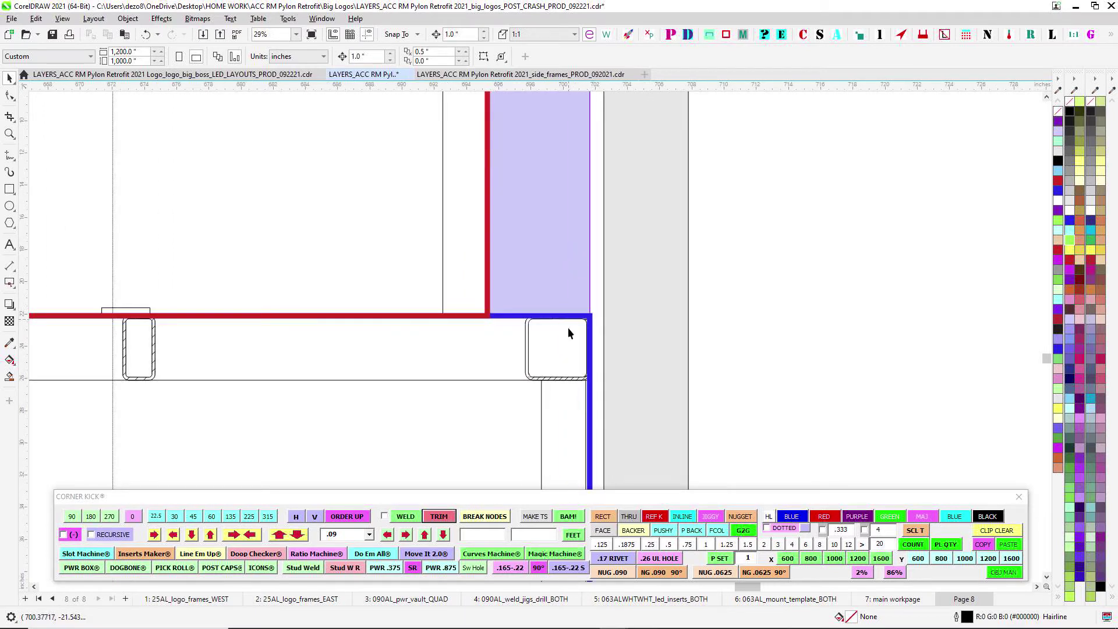
pyautogui.scroll(-7, 629, 335)
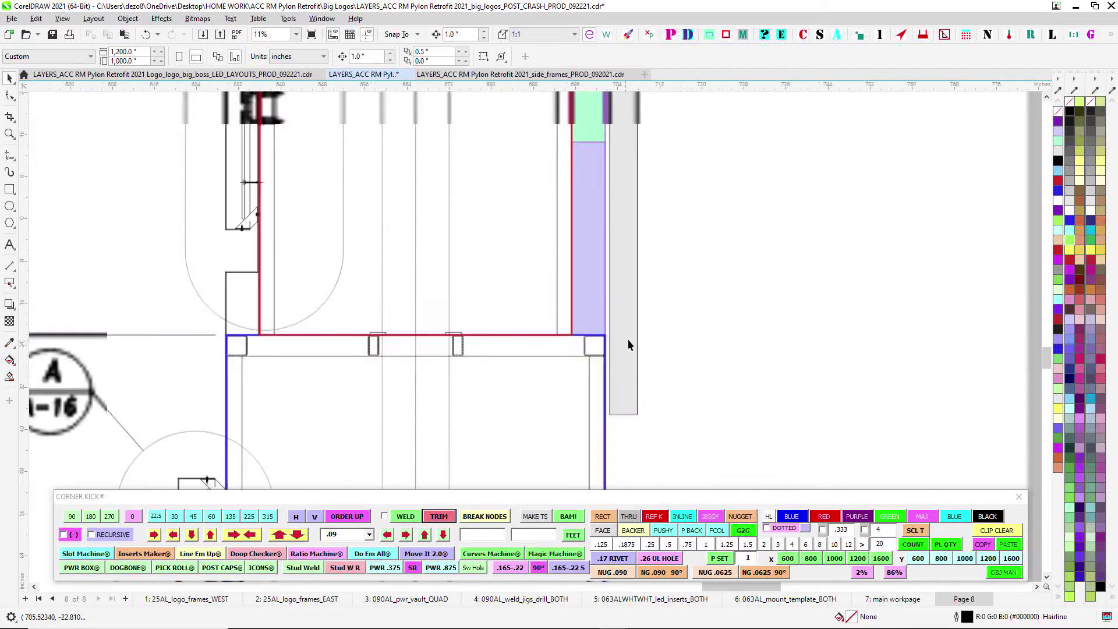
# Step: Return to the side frames file and review the triangular West frame's labeled uprights A, B, C and rail sections A1, B1, C1
pyautogui.click(438, 74)
pyautogui.scroll(3, 192, 275)
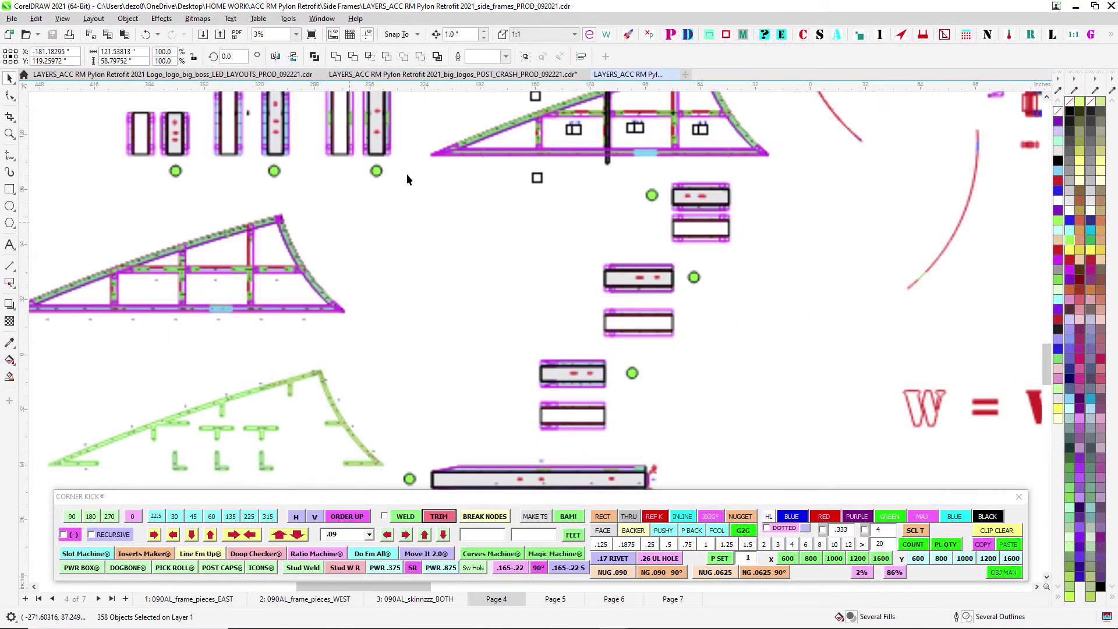
pyautogui.moveTo(408, 174); pyautogui.dragTo(297, 316)
pyautogui.click(449, 191)
pyautogui.scroll(5, 459, 204)
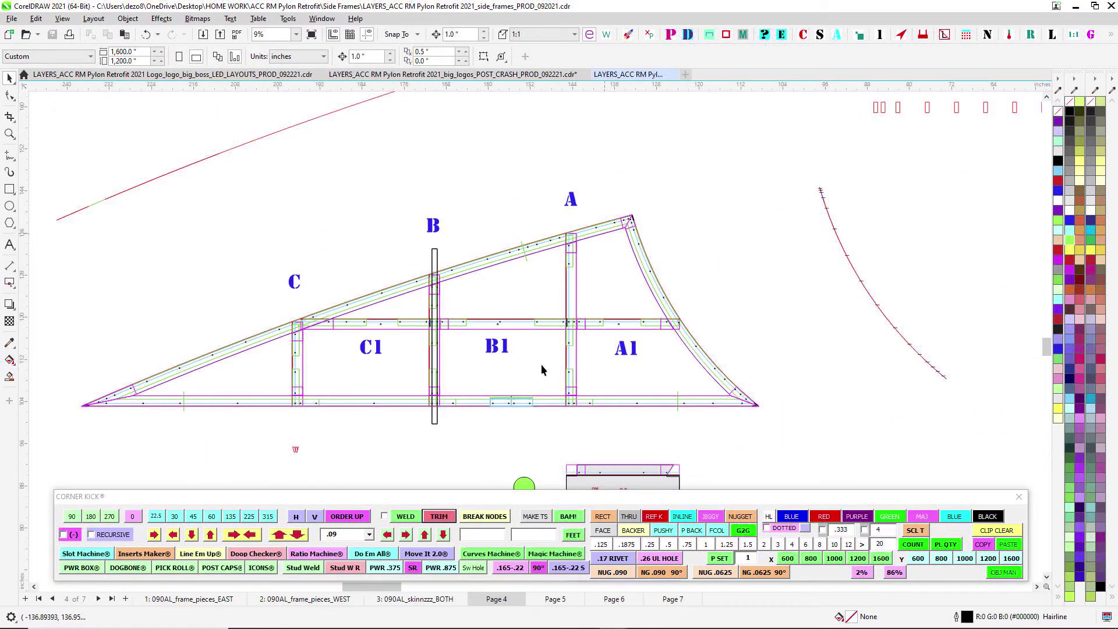
pyautogui.scroll(-4, 554, 317)
pyautogui.moveTo(641, 357); pyautogui.dragTo(529, 288)
pyautogui.scroll(-3, 530, 265)
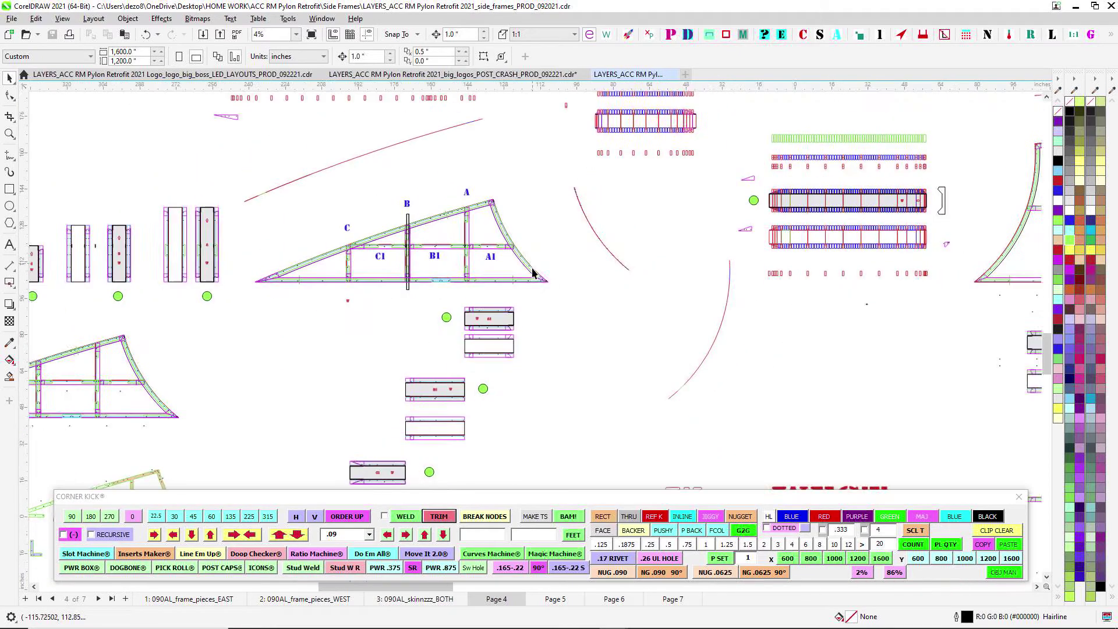
# Step: Look over the colored triangular West layouts and the two matching gray skins
pyautogui.moveTo(613, 437); pyautogui.dragTo(622, 254)
pyautogui.scroll(2, 282, 382)
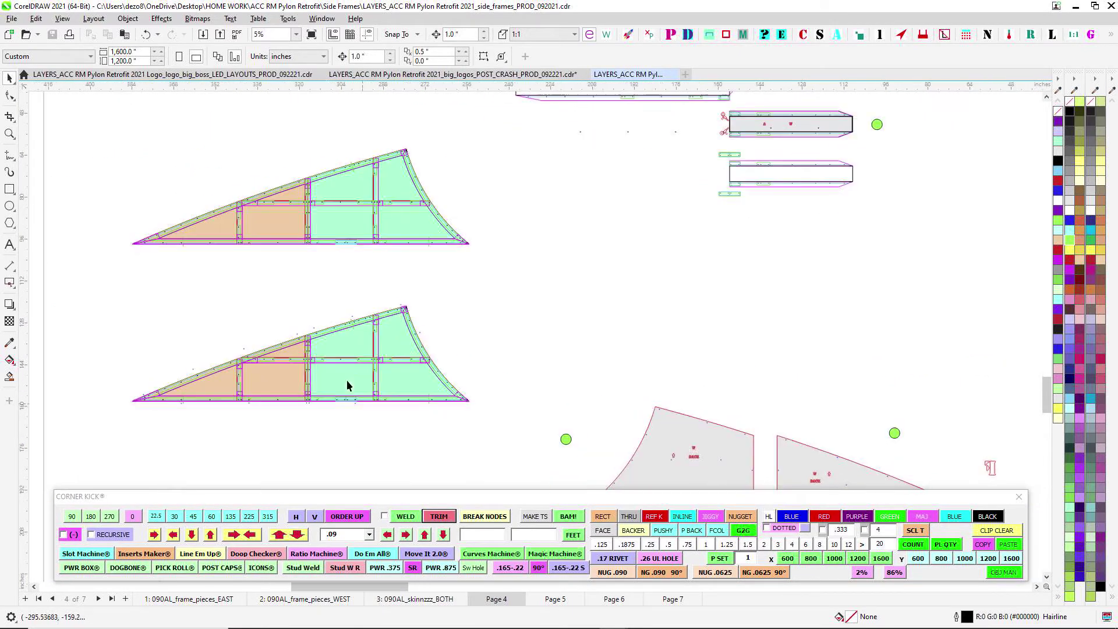
pyautogui.moveTo(729, 476); pyautogui.dragTo(537, 404)
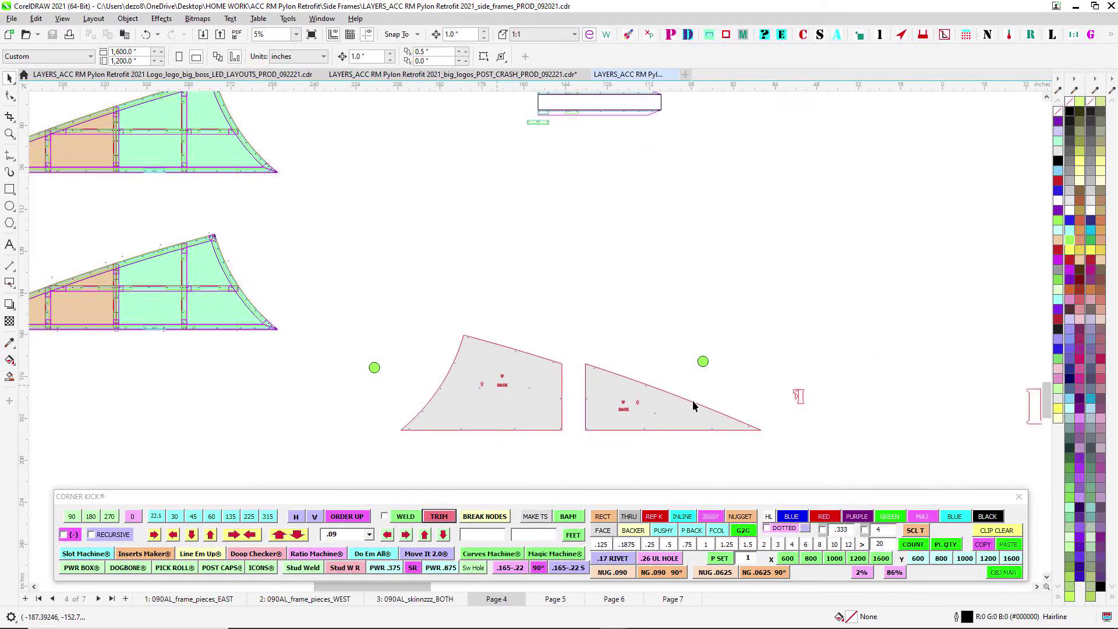
pyautogui.scroll(-1, 632, 355)
pyautogui.moveTo(763, 191); pyautogui.dragTo(405, 370)
# Step: Review the wide curved-end West frame with its numbered uprights 1 to 5 and the flanged pieces around it
pyautogui.moveTo(499, 173); pyautogui.dragTo(349, 357)
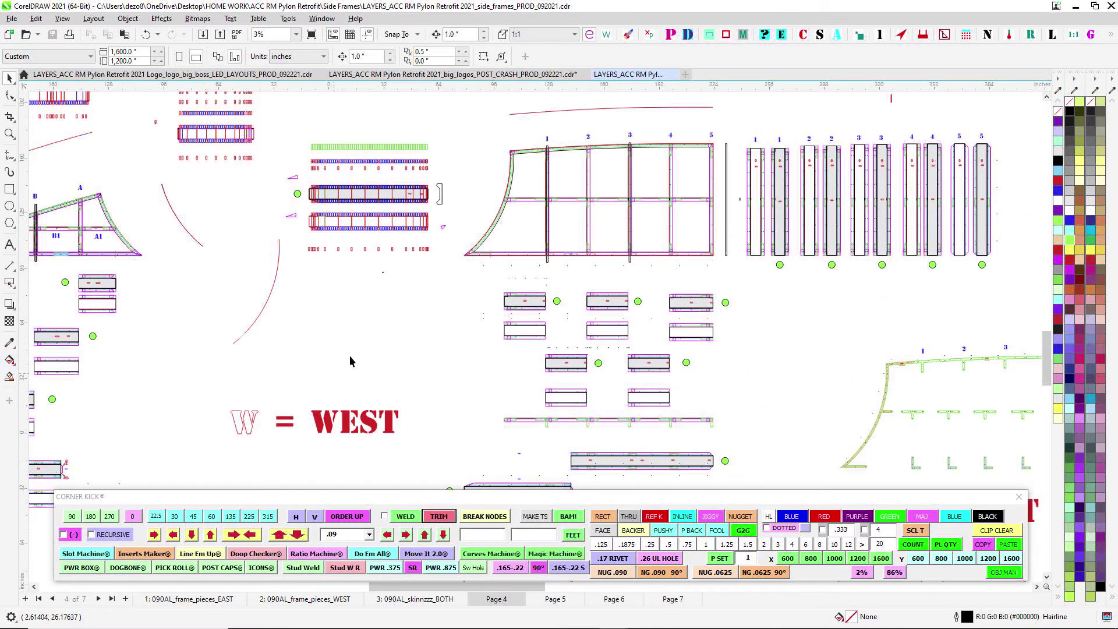
pyautogui.scroll(3, 564, 204)
pyautogui.moveTo(571, 170); pyautogui.dragTo(493, 212)
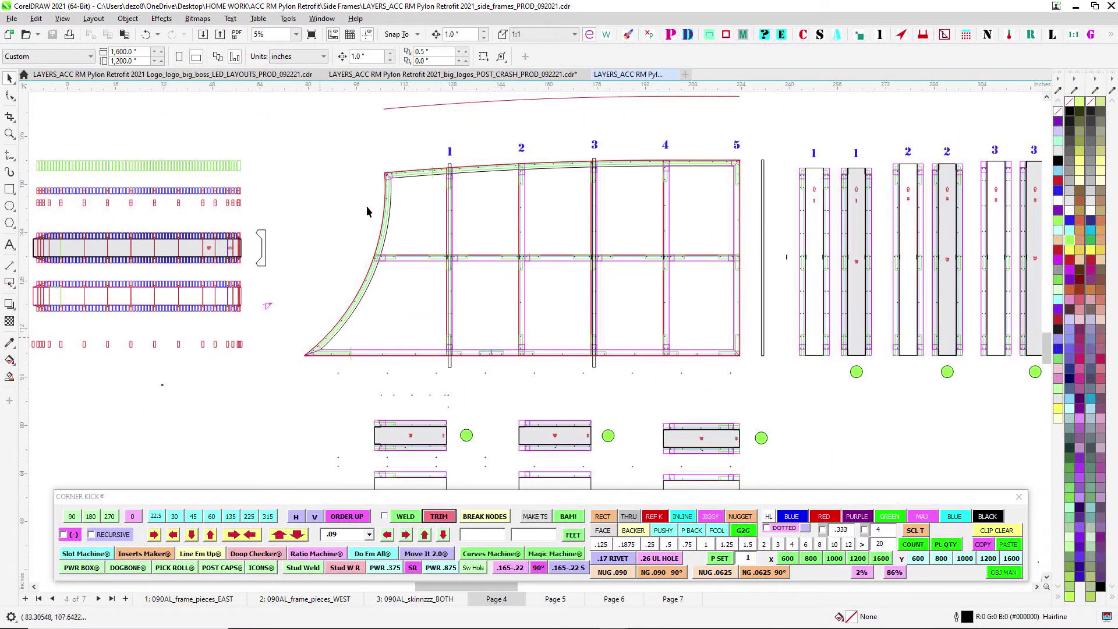
pyautogui.scroll(-1, 365, 204)
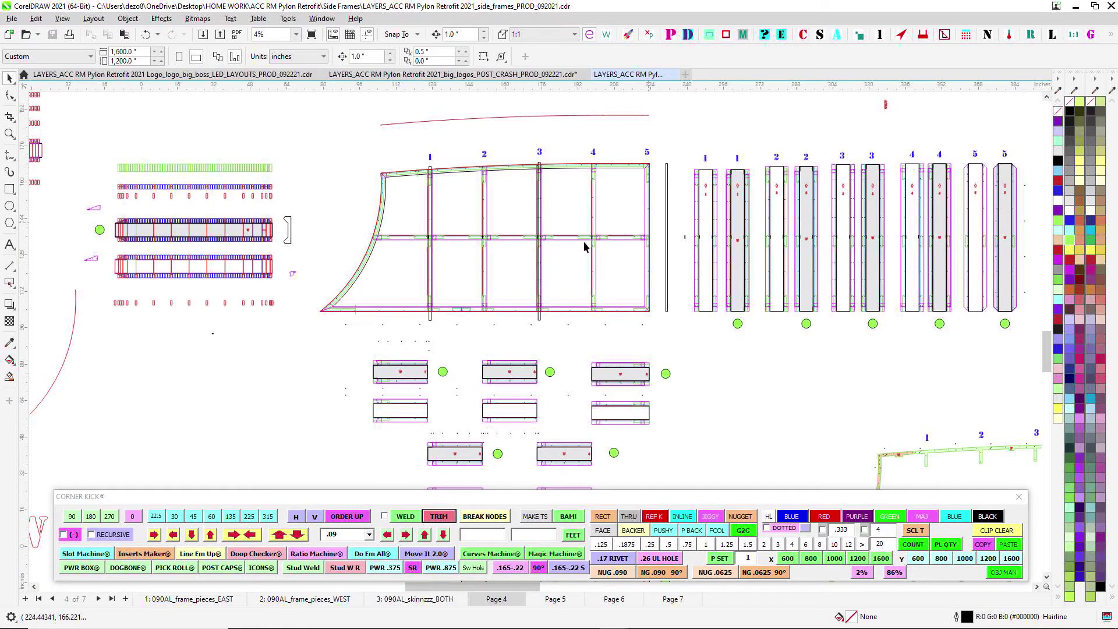
pyautogui.scroll(-1, 348, 188)
pyautogui.moveTo(372, 250)
pyautogui.mouseDown()
pyautogui.moveTo(593, 366)
pyautogui.moveTo(621, 458)
pyautogui.mouseUp()
pyautogui.moveTo(490, 199)
pyautogui.mouseDown()
pyautogui.moveTo(505, 242)
pyautogui.moveTo(512, 452)
pyautogui.mouseUp()
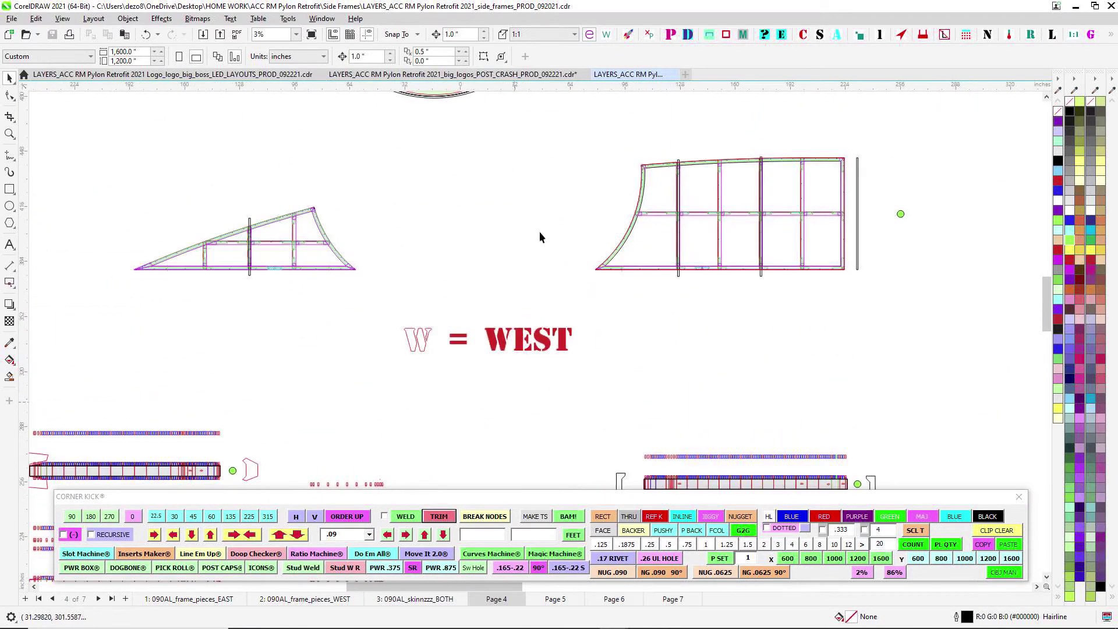
# Step: Examine how the triangular and wide West frames fit on either side of the round logo in the assembled layout
pyautogui.moveTo(539, 229); pyautogui.dragTo(502, 362)
pyautogui.scroll(2, 518, 127)
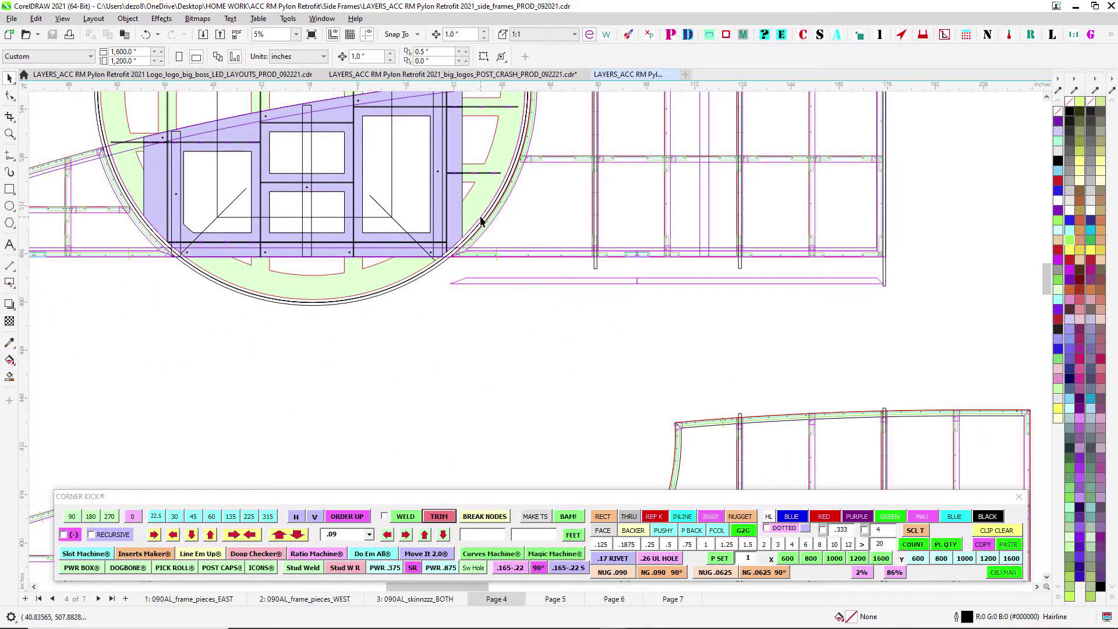
pyautogui.scroll(-1, 452, 254)
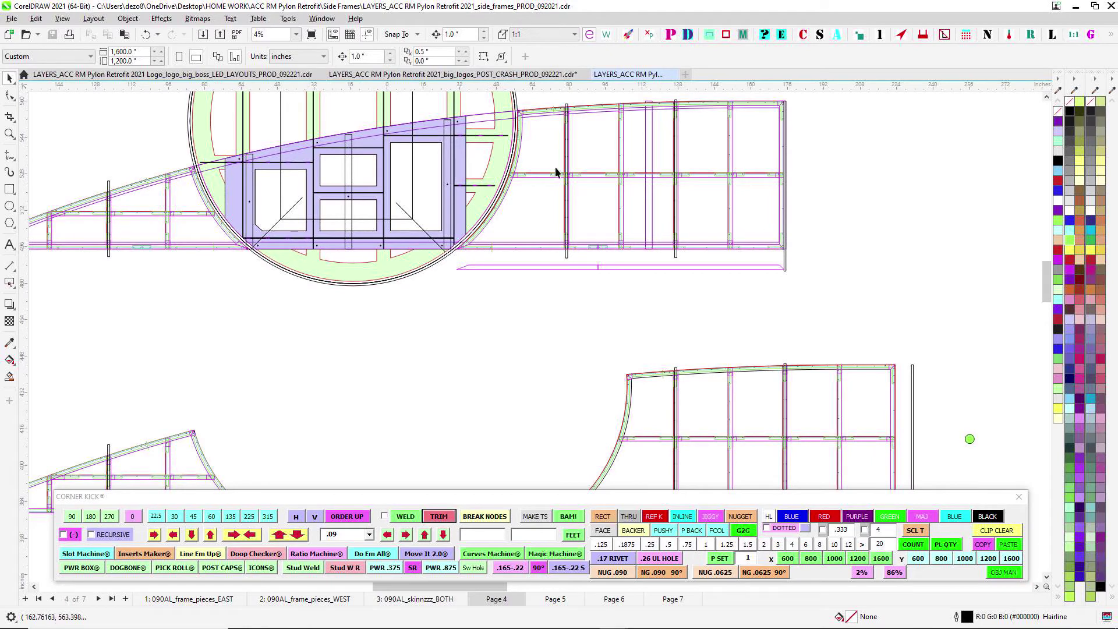
pyautogui.scroll(-1, 633, 185)
pyautogui.moveTo(629, 193); pyautogui.dragTo(514, 195)
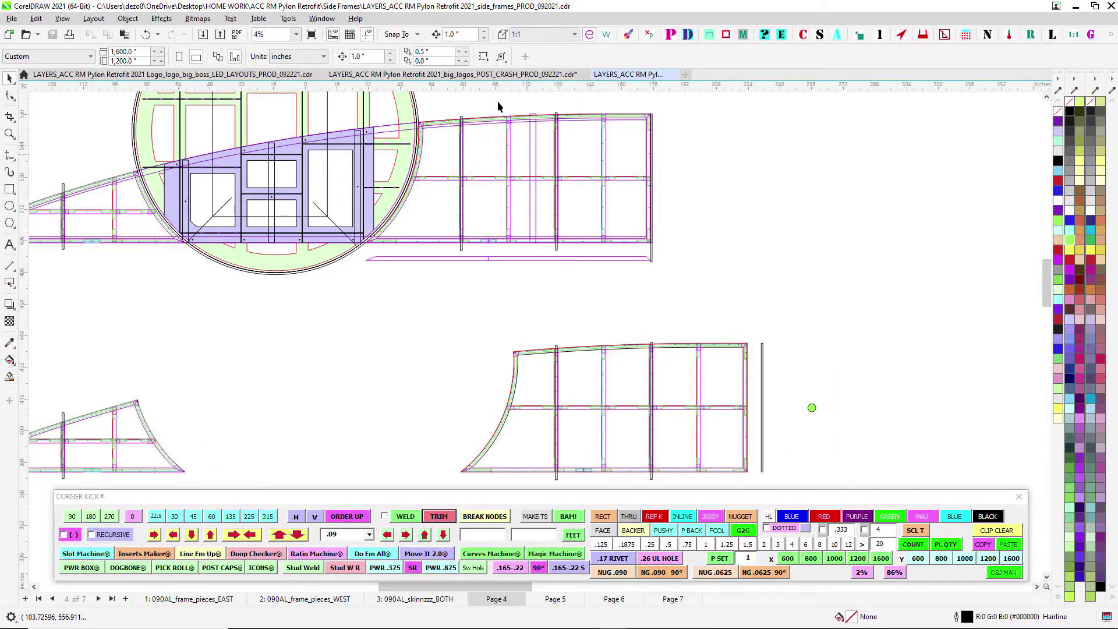
pyautogui.scroll(-6, 654, 293)
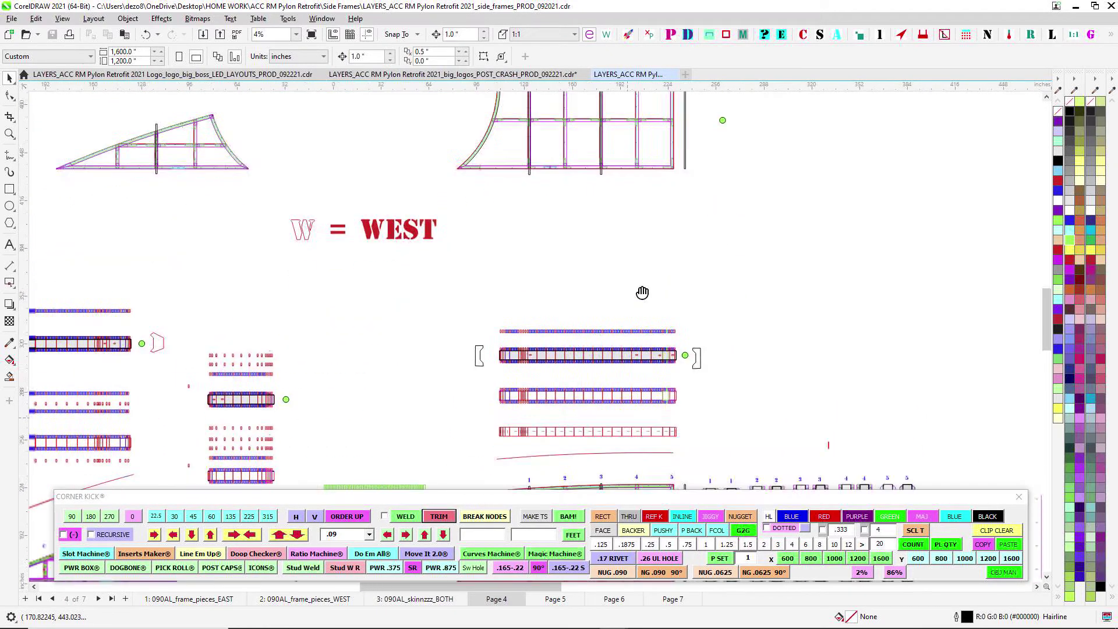
# Step: Inspect the wide West frame's gussets: the numbered upper piece, the curved orange piece, and the T-shaped and L-shaped pieces
pyautogui.scroll(-3, 600, 369)
pyautogui.moveTo(648, 394); pyautogui.dragTo(388, 138)
pyautogui.scroll(3, 654, 257)
pyautogui.scroll(3, 666, 245)
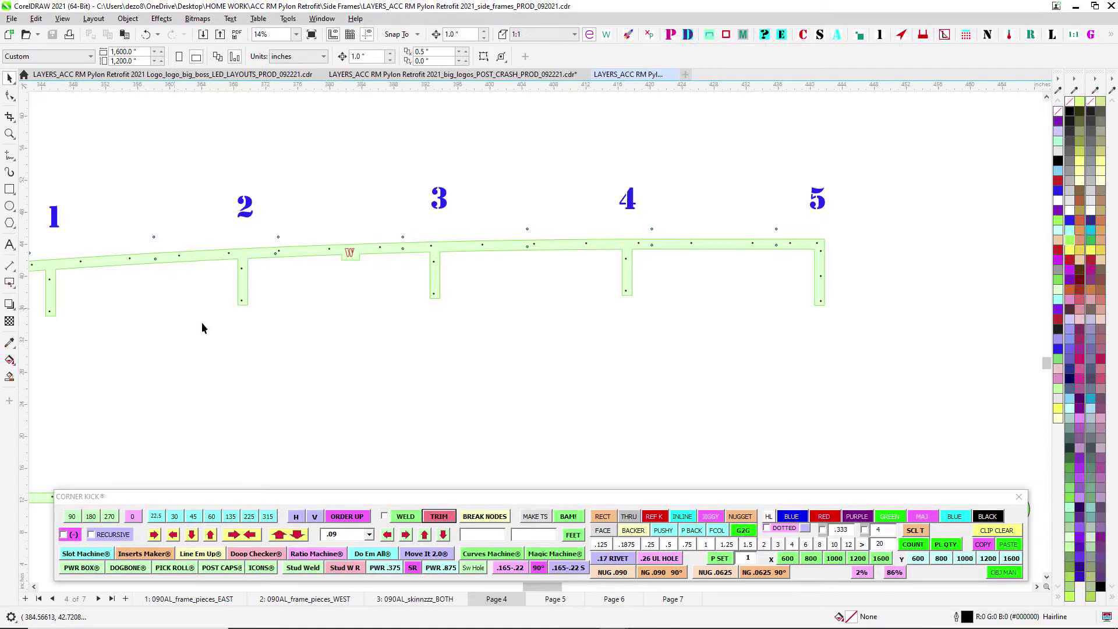
pyautogui.moveTo(202, 325); pyautogui.dragTo(532, 345)
pyautogui.scroll(-3, 217, 415)
pyautogui.moveTo(347, 467); pyautogui.dragTo(421, 217)
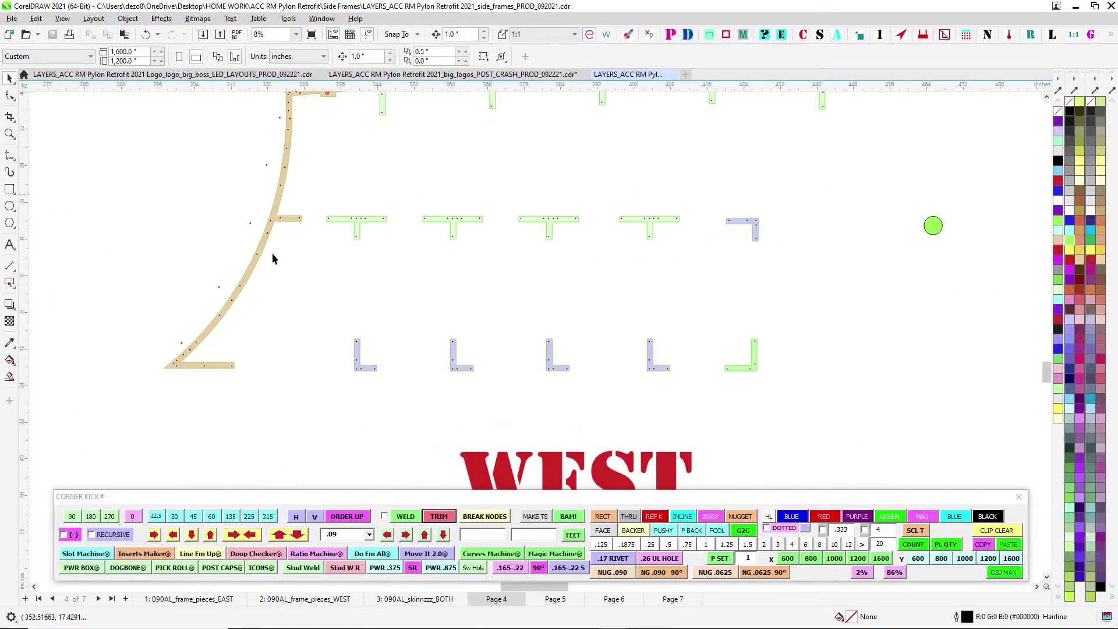
pyautogui.scroll(-2, 639, 369)
pyautogui.scroll(-1, 642, 372)
# Step: Look over the three gray skins and the rail pieces belonging to the wide West frame
pyautogui.moveTo(654, 384); pyautogui.dragTo(646, 202)
pyautogui.scroll(-3, 599, 217)
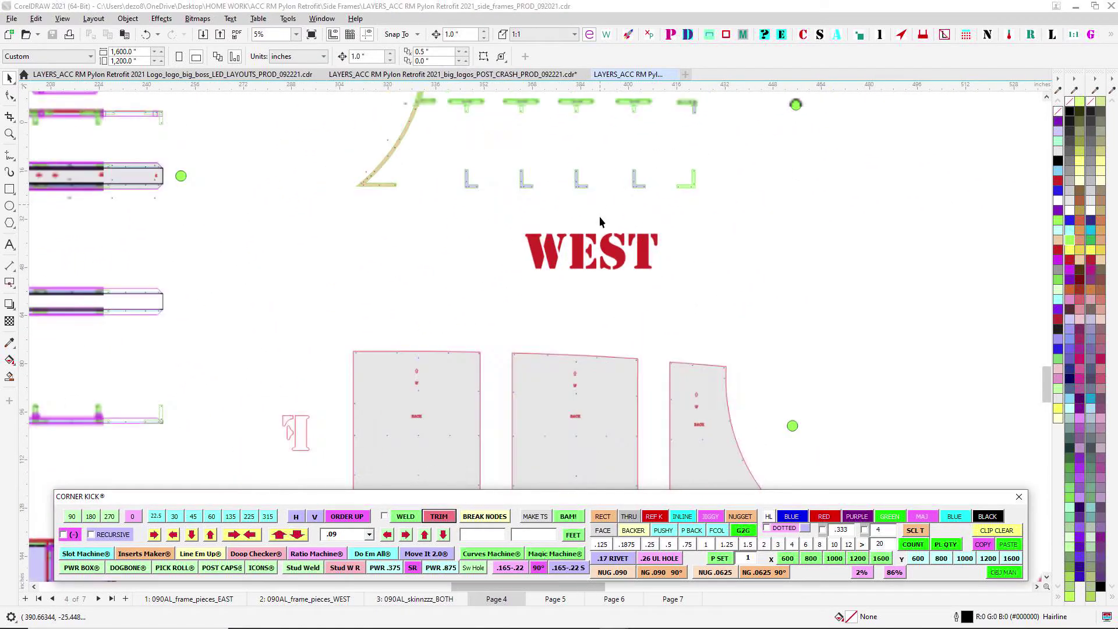
pyautogui.moveTo(547, 181); pyautogui.dragTo(524, 379)
pyautogui.scroll(4, 505, 319)
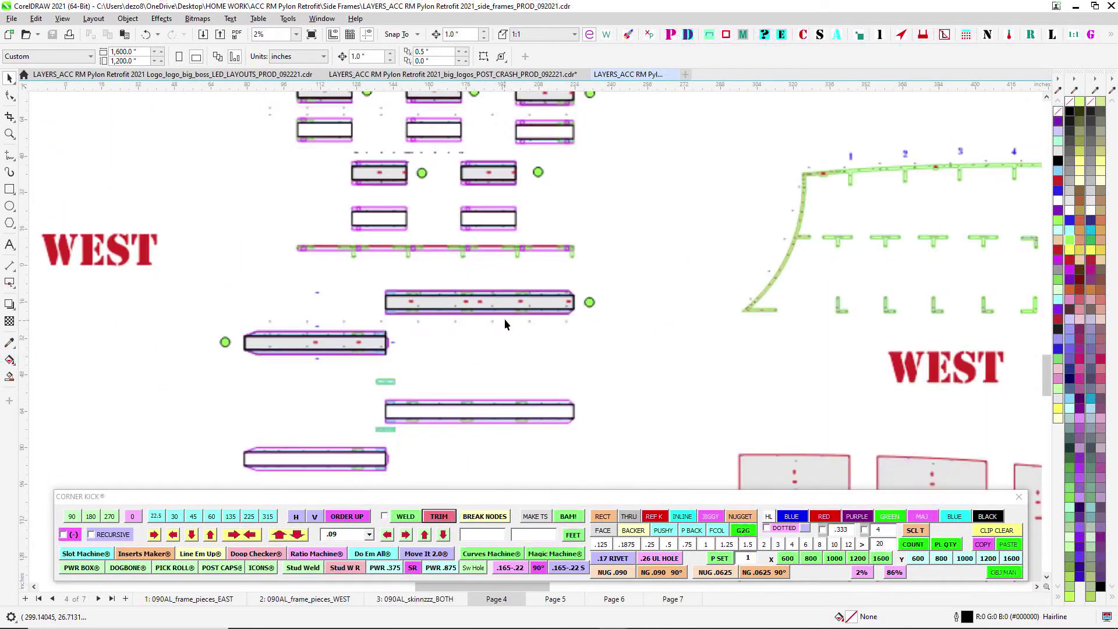
pyautogui.scroll(-2, 250, 311)
pyautogui.moveTo(636, 274); pyautogui.dragTo(302, 439)
pyautogui.moveTo(553, 480); pyautogui.dragTo(583, 204)
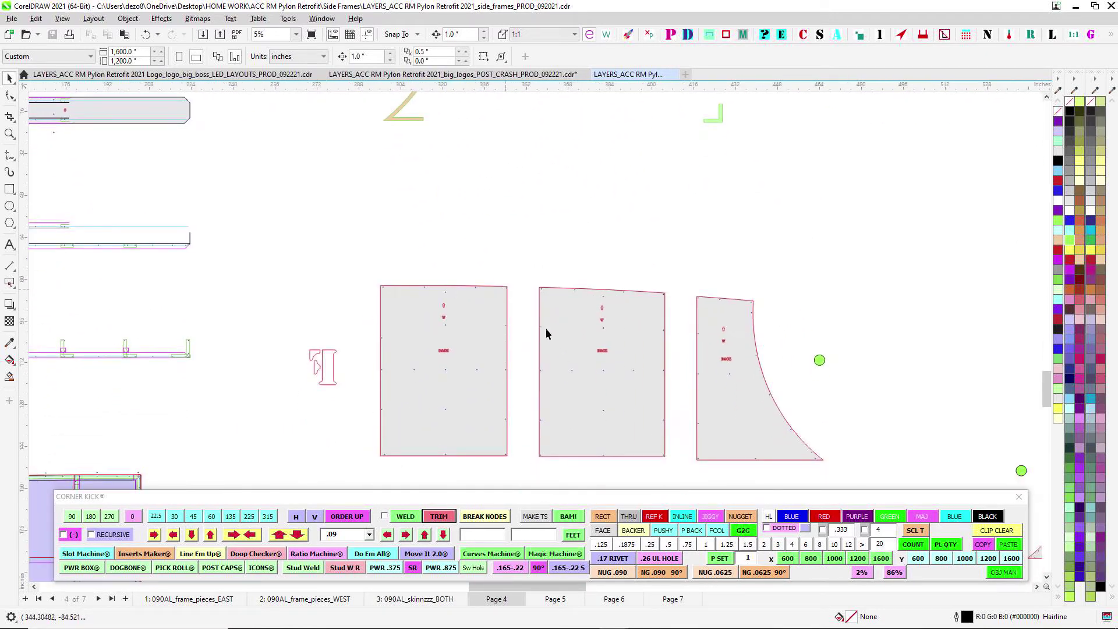
pyautogui.scroll(-1, 753, 241)
# Step: Select the wide West frame and compare it with its position beside the round logo in the assembled layout
pyautogui.moveTo(752, 238); pyautogui.dragTo(653, 469)
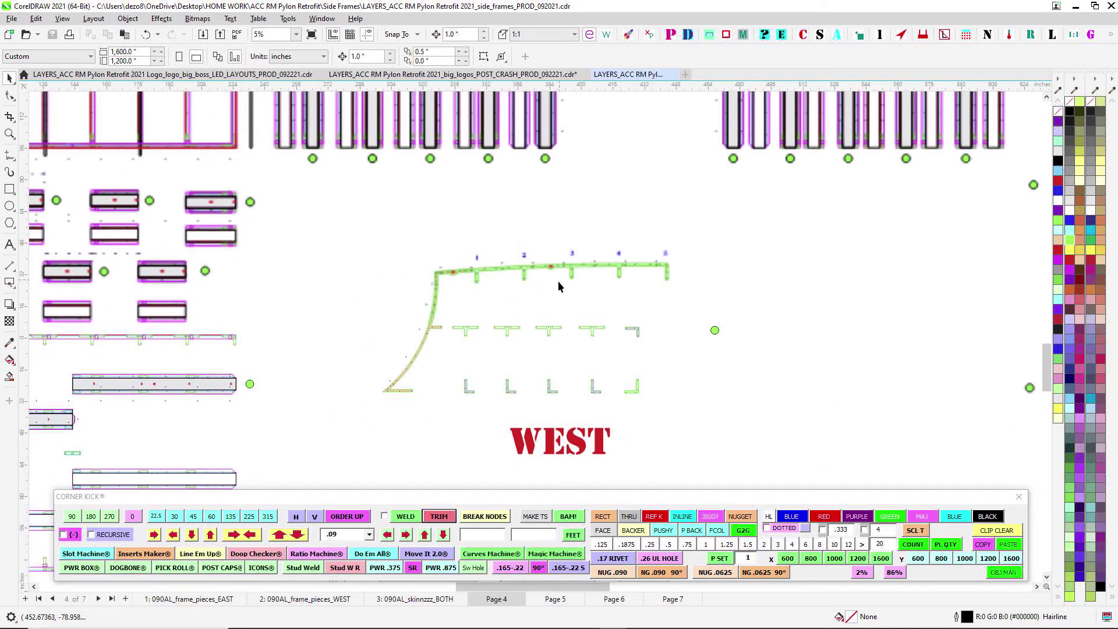
pyautogui.scroll(-1, 558, 281)
pyautogui.moveTo(502, 227); pyautogui.dragTo(815, 428)
pyautogui.moveTo(651, 218); pyautogui.dragTo(791, 389)
pyautogui.moveTo(540, 220); pyautogui.dragTo(543, 320)
pyautogui.scroll(1, 543, 320)
pyautogui.moveTo(727, 137); pyautogui.dragTo(660, 193)
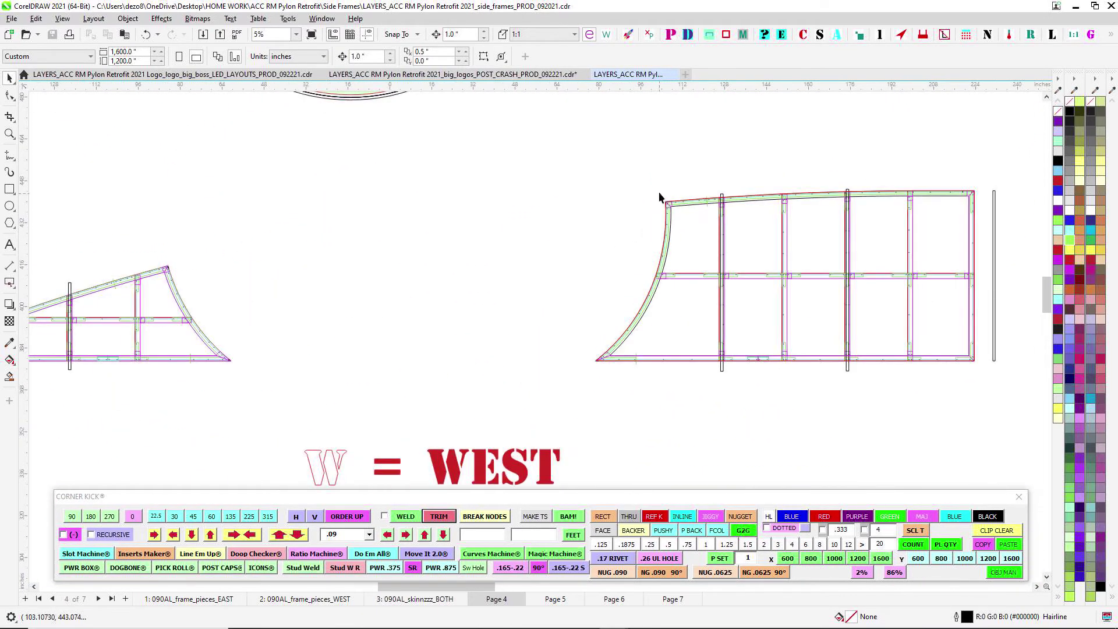
pyautogui.moveTo(775, 172); pyautogui.dragTo(486, 154)
pyautogui.moveTo(655, 351); pyautogui.dragTo(727, 379)
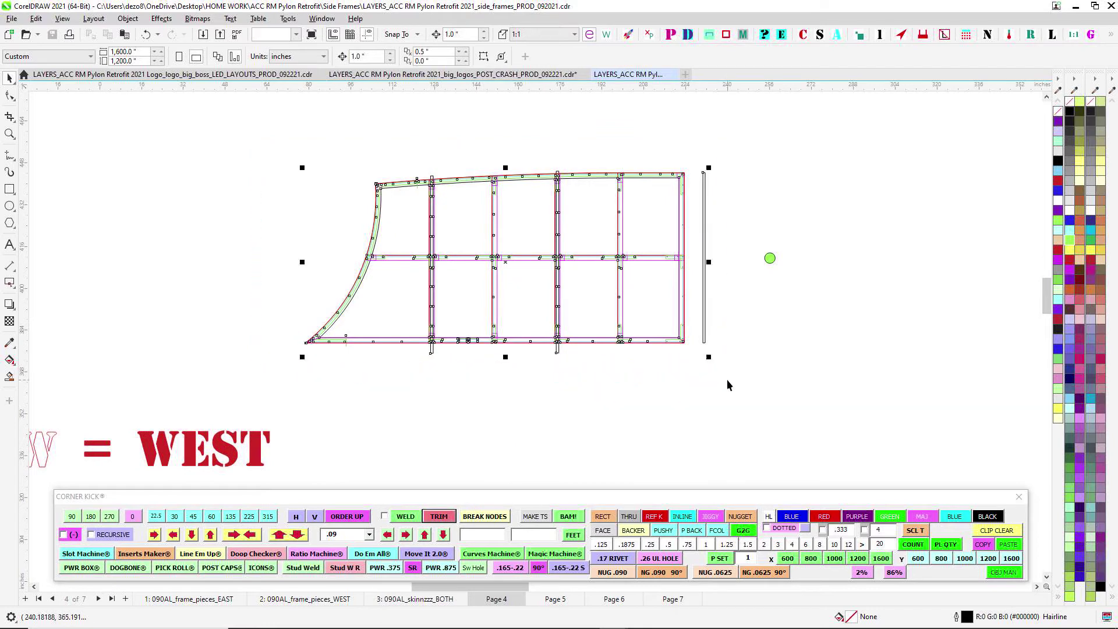
pyautogui.scroll(-1, 732, 338)
pyautogui.moveTo(457, 175); pyautogui.dragTo(492, 321)
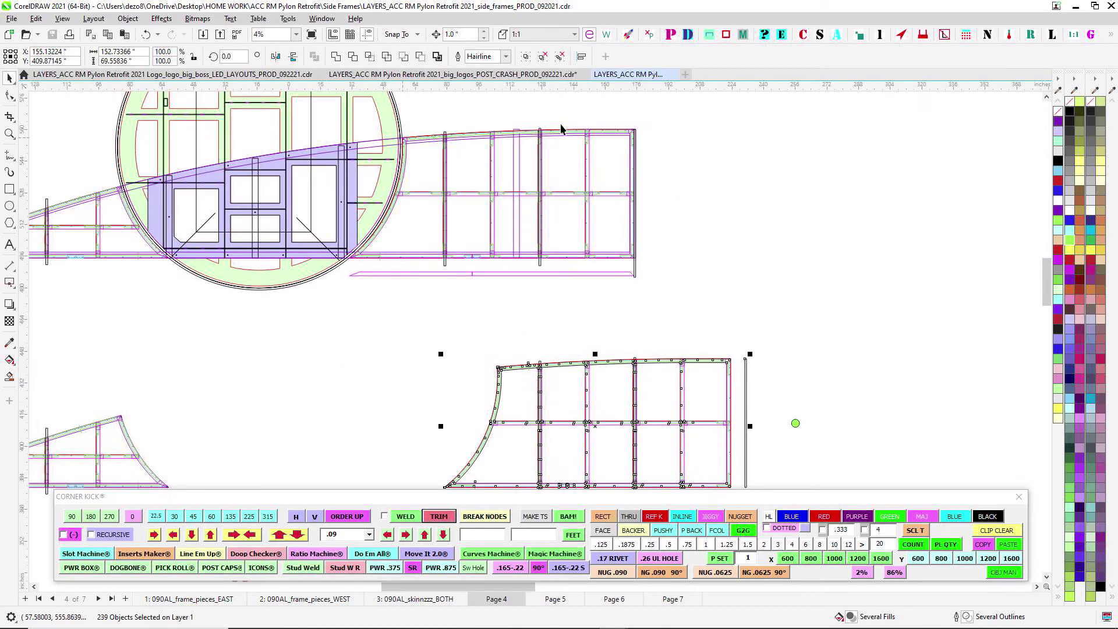
pyautogui.scroll(-1, 347, 263)
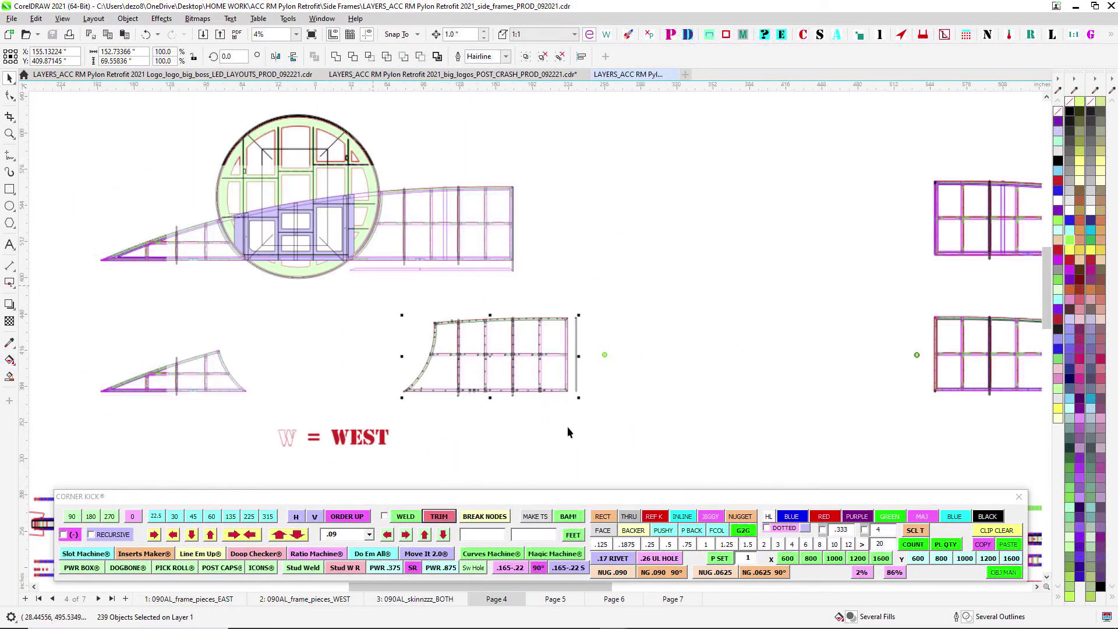
# Step: Open page 7 and examine the finished pylon artwork around the palm logo and the Agua Caliente lettering
pyautogui.click(658, 599)
pyautogui.moveTo(551, 282); pyautogui.dragTo(152, 213)
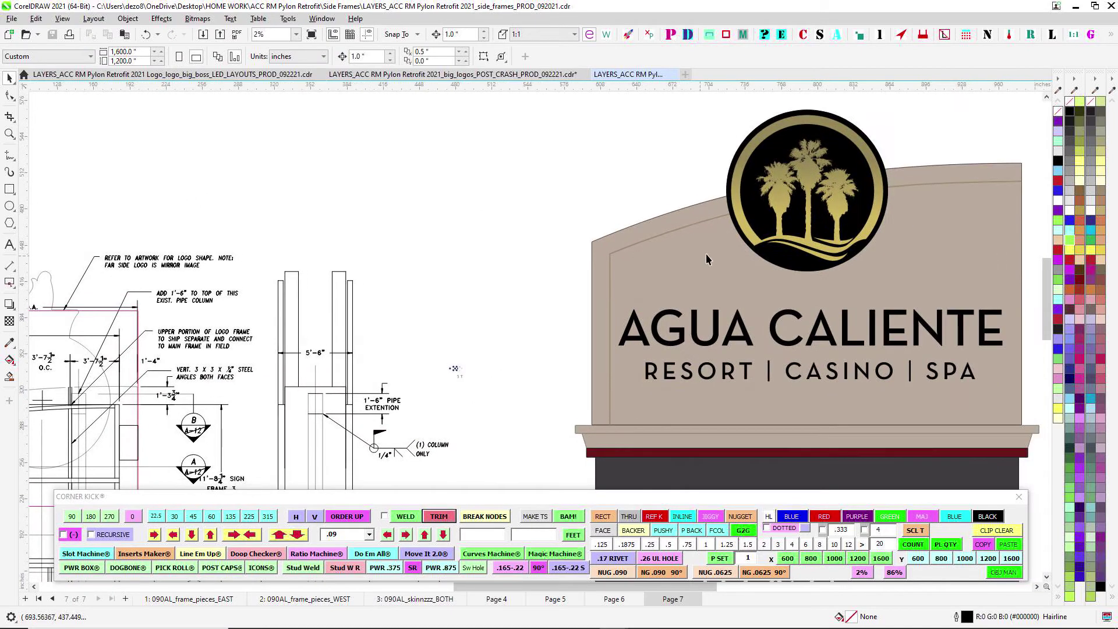
pyautogui.moveTo(563, 150); pyautogui.dragTo(242, 223)
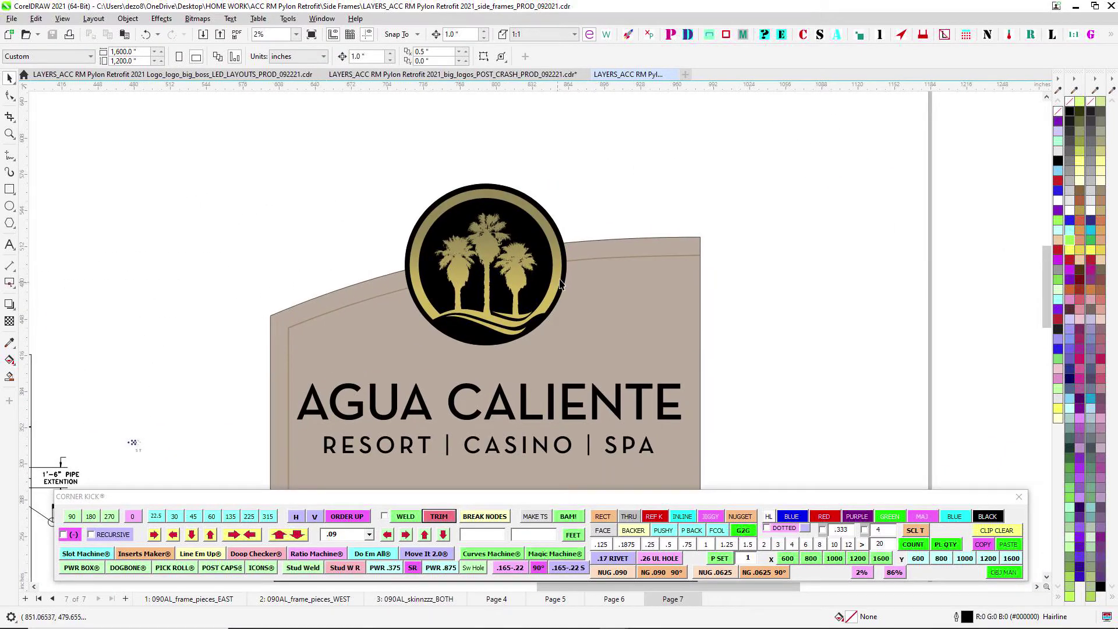
pyautogui.scroll(-1, 395, 297)
pyautogui.moveTo(395, 297); pyautogui.dragTo(558, 201)
pyautogui.moveTo(520, 251); pyautogui.dragTo(398, 234)
pyautogui.scroll(1, 502, 239)
pyautogui.scroll(1, 502, 244)
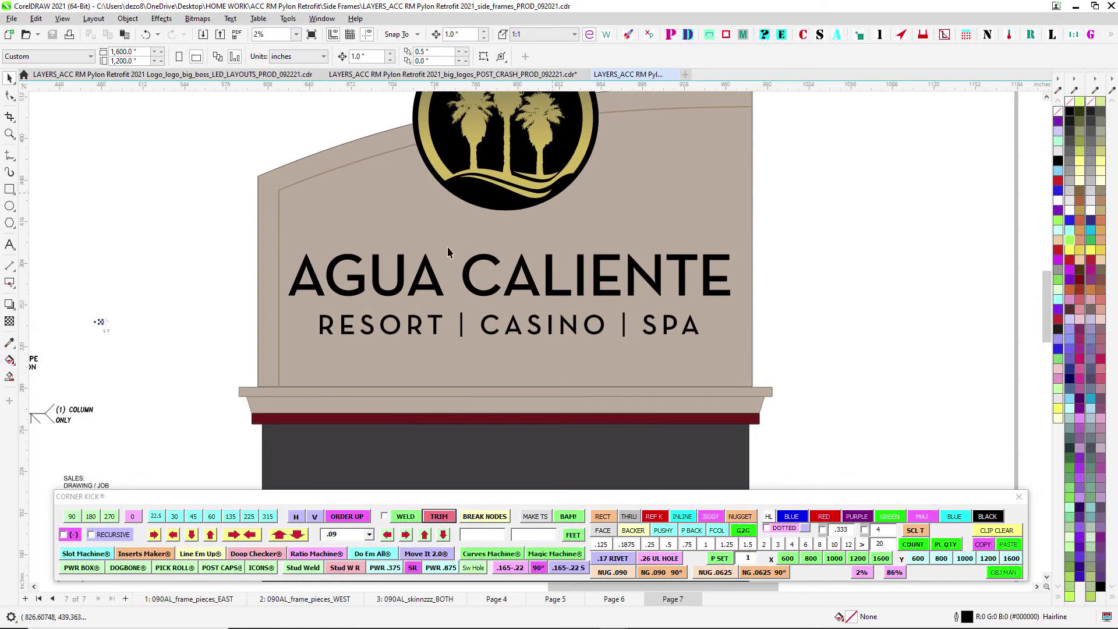
pyautogui.scroll(2, 619, 274)
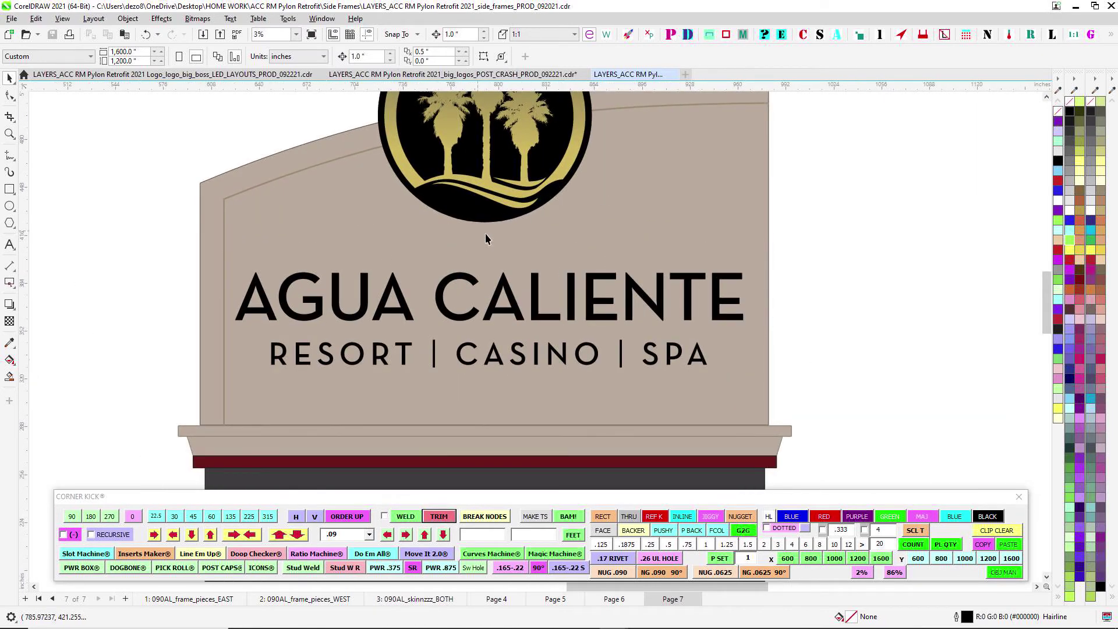
pyautogui.moveTo(486, 235); pyautogui.dragTo(494, 262)
pyautogui.scroll(-1, 553, 228)
pyautogui.moveTo(411, 272); pyautogui.dragTo(418, 281)
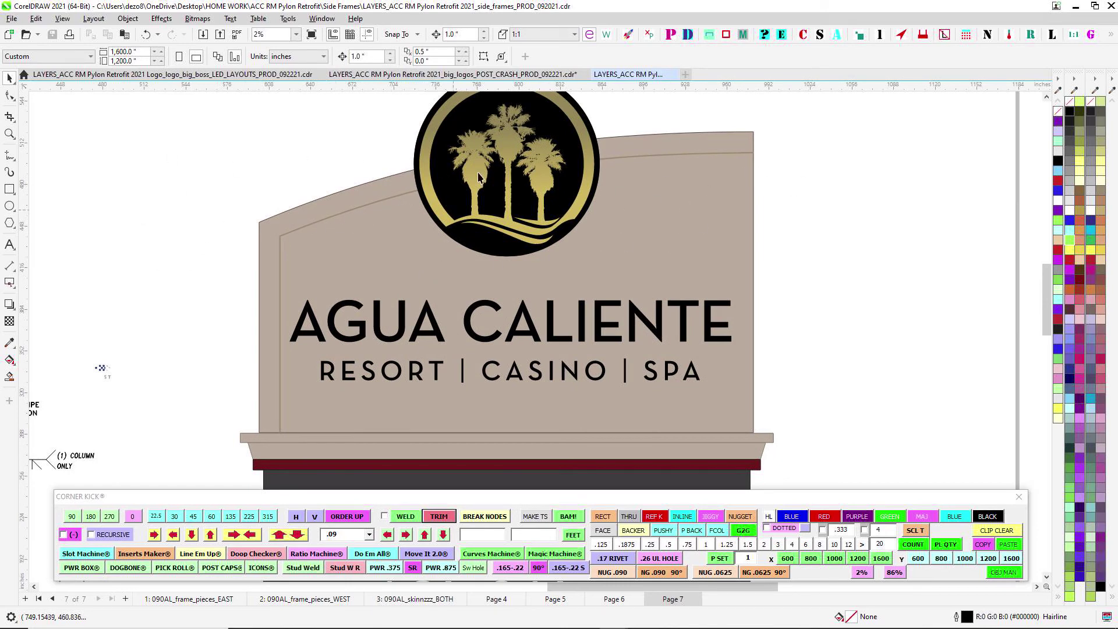
# Step: Compare the full pylon artwork, including the 18'x31' panel and base, with the front elevation and end view drawings
pyautogui.scroll(-1, 404, 219)
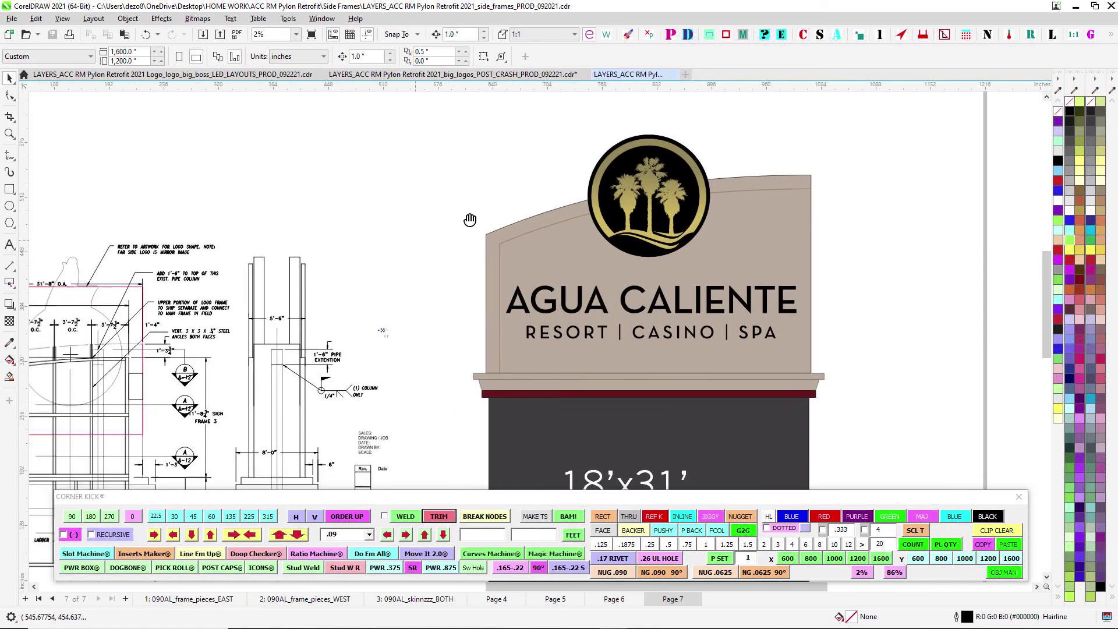
pyautogui.moveTo(552, 346); pyautogui.dragTo(520, 276)
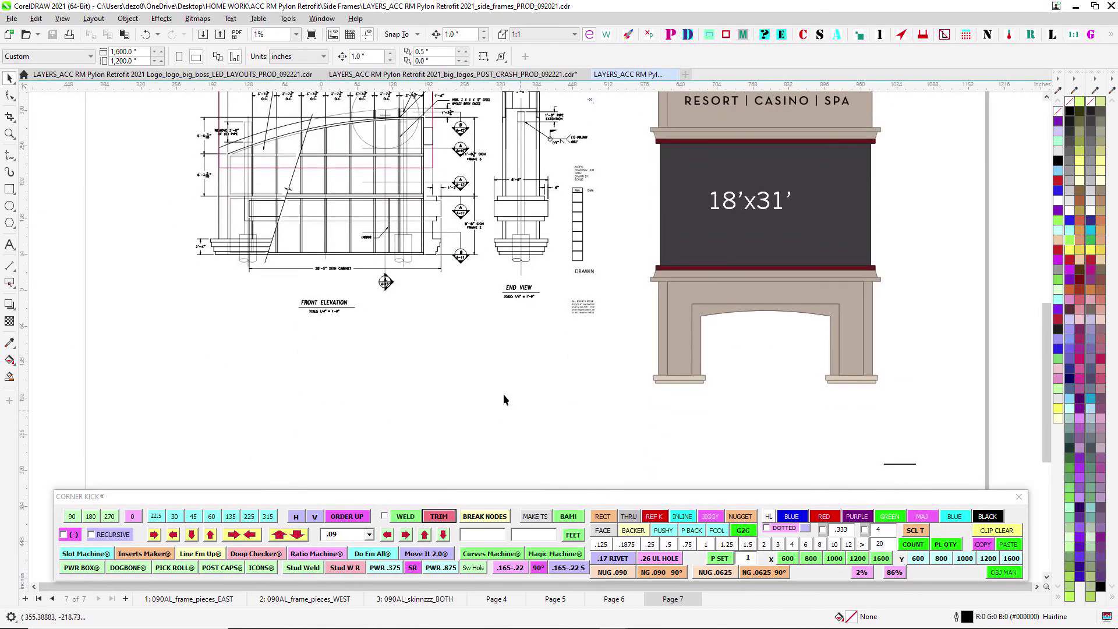
pyautogui.moveTo(504, 393); pyautogui.dragTo(496, 466)
pyautogui.scroll(2, 605, 175)
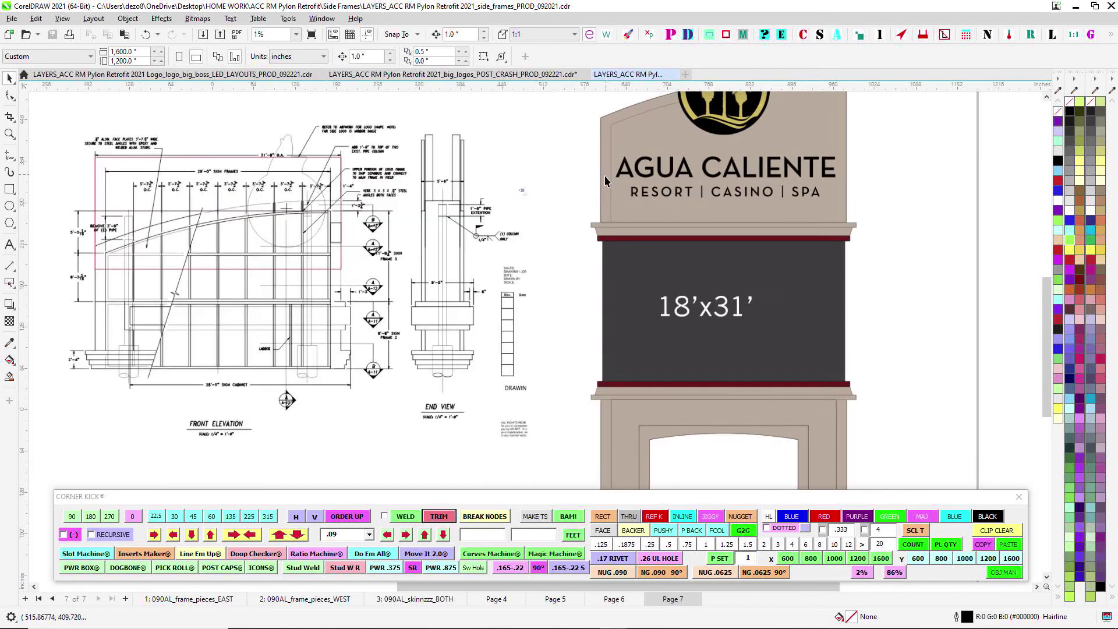